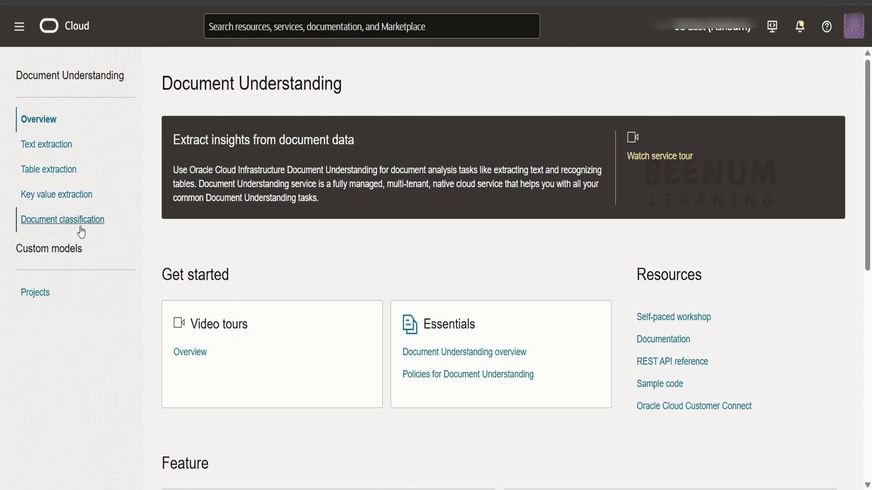
- Open Document classification in Document Understanding and examine the request and response JSON for the demo invoice
{"action": "left_click", "coordinate": [83, 220]}
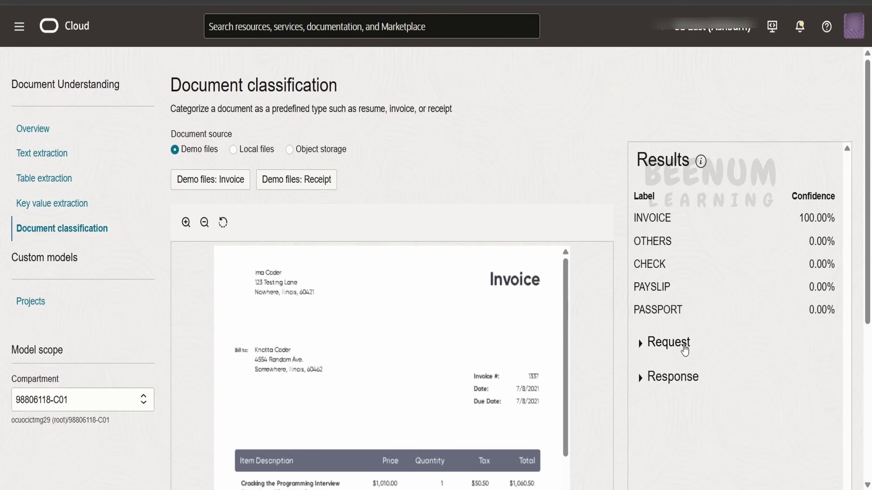
{"action": "left_click", "coordinate": [639, 353]}
{"action": "scroll", "coordinate": [638, 426], "scroll_direction": "down", "scroll_amount": 5}
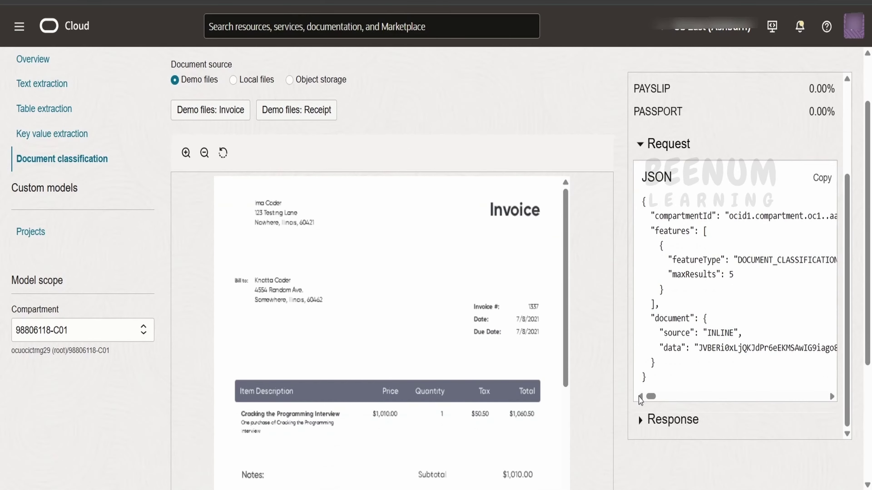
{"action": "left_click", "coordinate": [638, 424]}
{"action": "scroll", "coordinate": [653, 395], "scroll_direction": "down", "scroll_amount": 6}
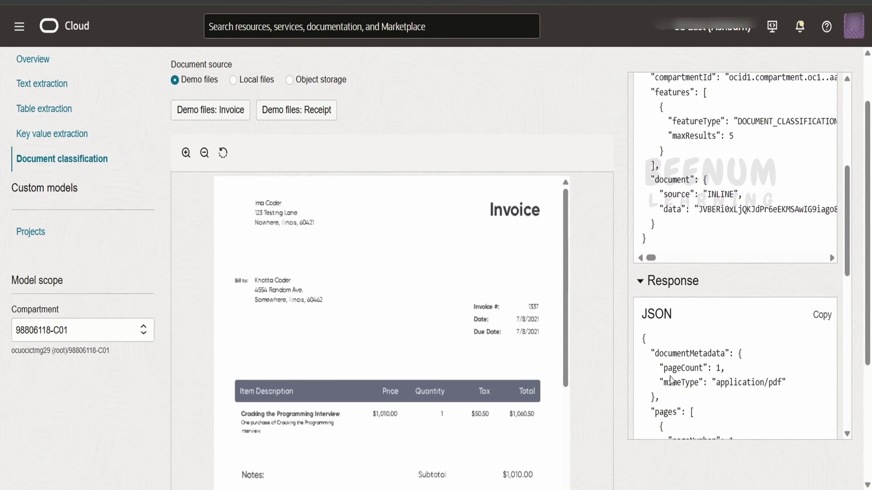
{"action": "scroll", "coordinate": [670, 344], "scroll_direction": "up", "scroll_amount": 2}
{"action": "scroll", "coordinate": [678, 241], "scroll_direction": "up", "scroll_amount": 5}
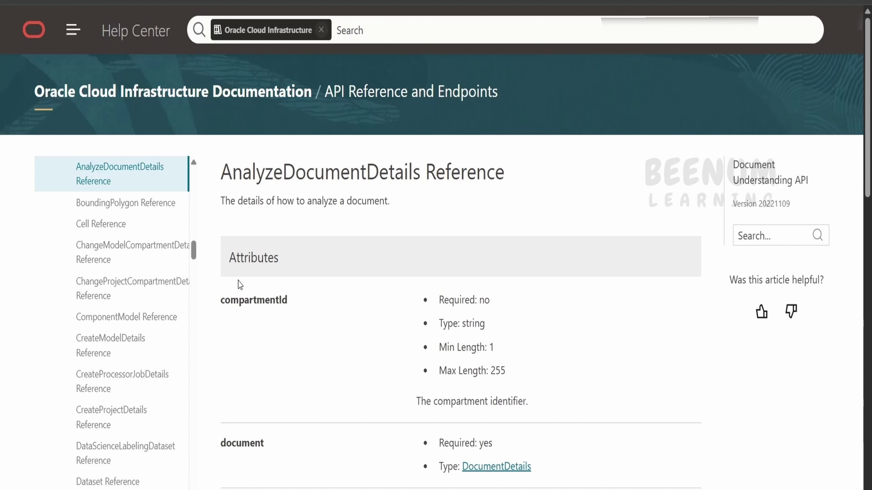
- In the Oracle Help Center API reference, open AnalyzeDocument under AnalyzeDocumentResult and select its POST endpoint path
{"action": "scroll", "coordinate": [105, 335], "scroll_direction": "up", "scroll_amount": 3}
{"action": "scroll", "coordinate": [109, 342], "scroll_direction": "up", "scroll_amount": 3}
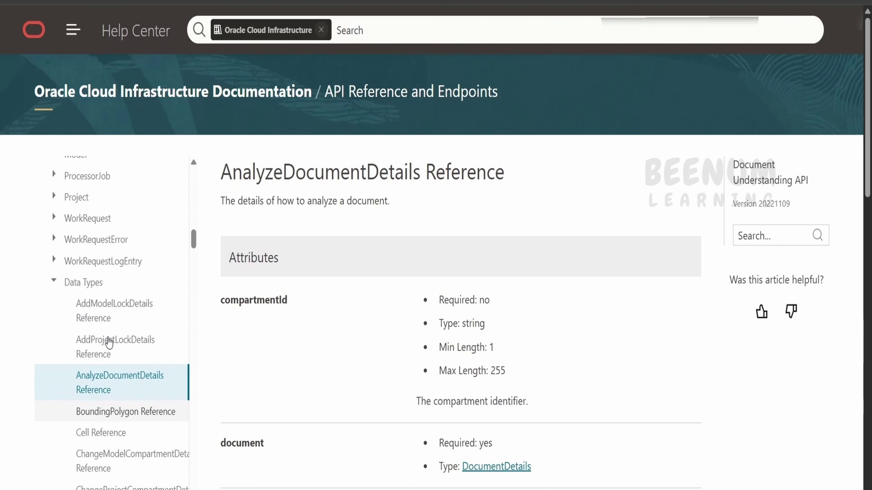
{"action": "scroll", "coordinate": [110, 342], "scroll_direction": "up", "scroll_amount": 3}
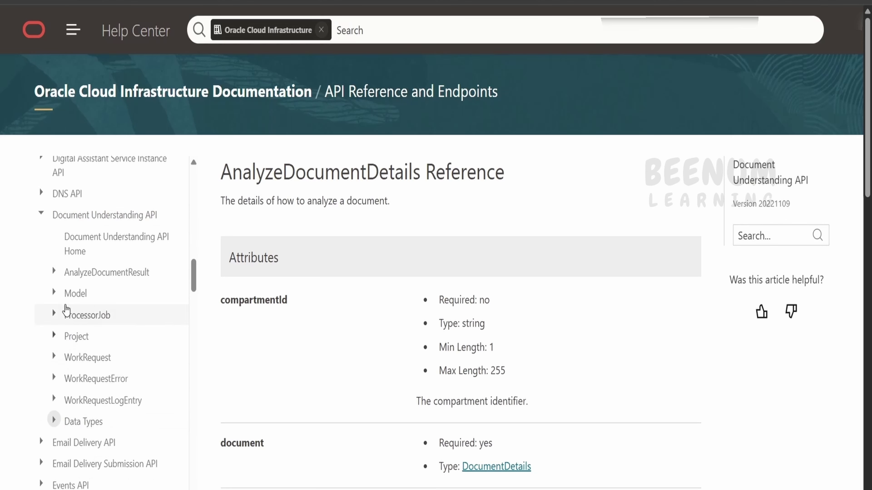
{"action": "left_click", "coordinate": [53, 272]}
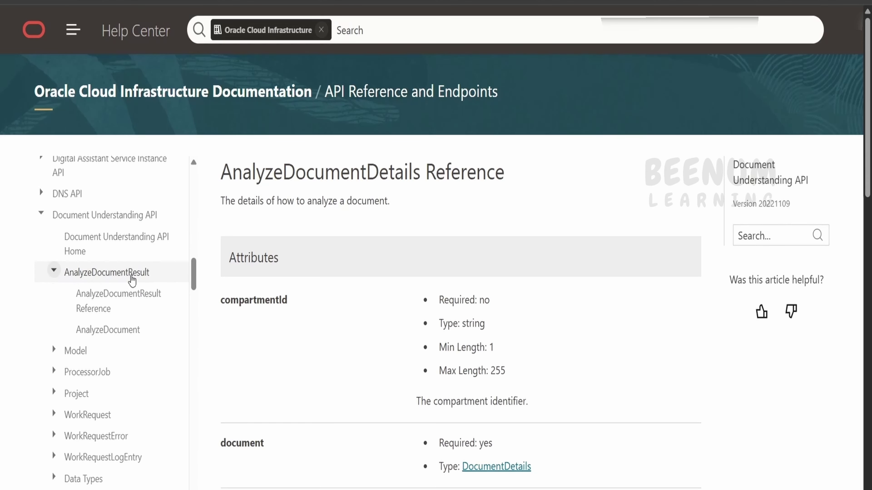
{"action": "left_click", "coordinate": [136, 332]}
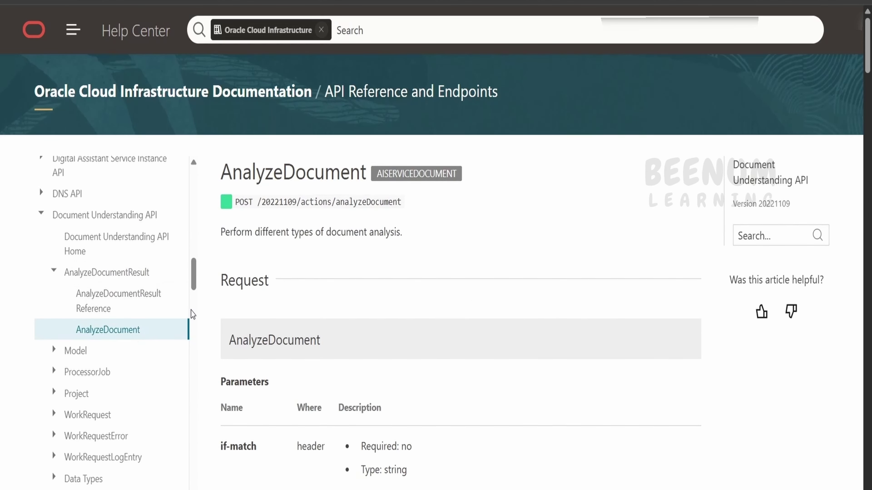
{"action": "left_click_drag", "start_coordinate": [401, 203], "coordinate": [257, 203]}
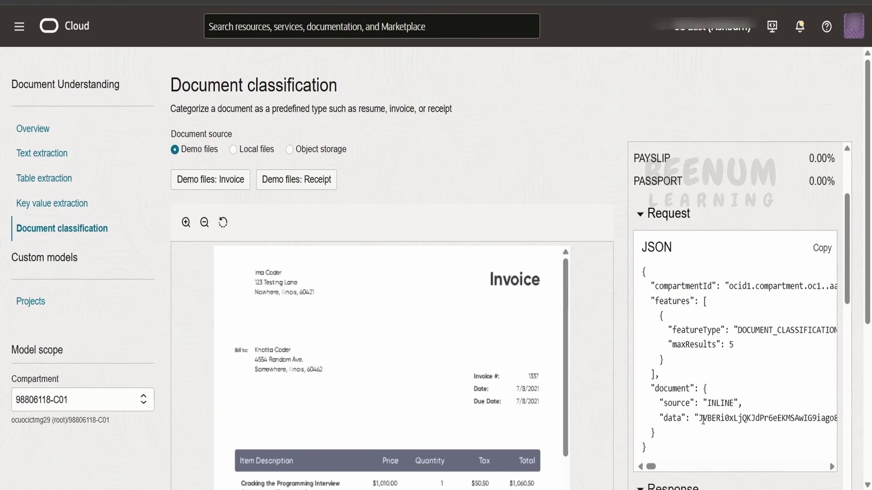
- Back in the Oracle Cloud console, examine the structure of the demo invoice's classification request and response JSON
{"action": "left_click_drag", "start_coordinate": [680, 468], "coordinate": [641, 271]}
{"action": "scroll", "coordinate": [684, 344], "scroll_direction": "down", "scroll_amount": 6}
{"action": "scroll", "coordinate": [684, 345], "scroll_direction": "down", "scroll_amount": 8}
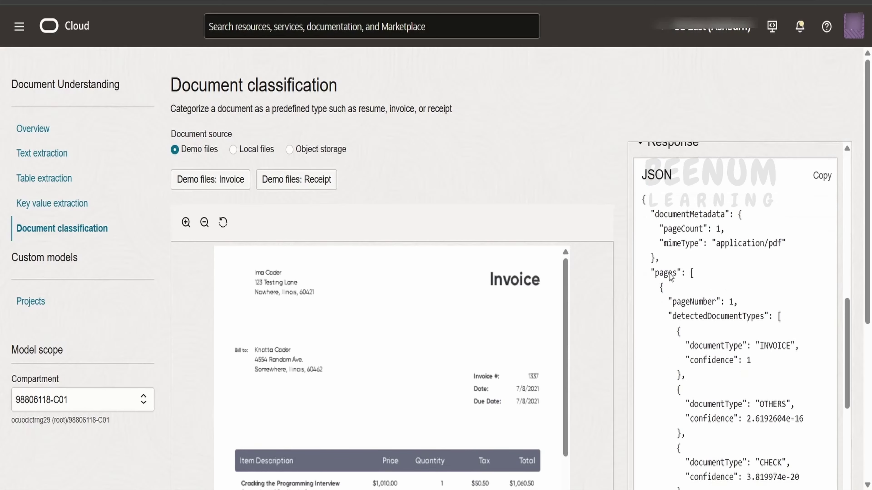
{"action": "scroll", "coordinate": [673, 378], "scroll_direction": "up", "scroll_amount": 10}
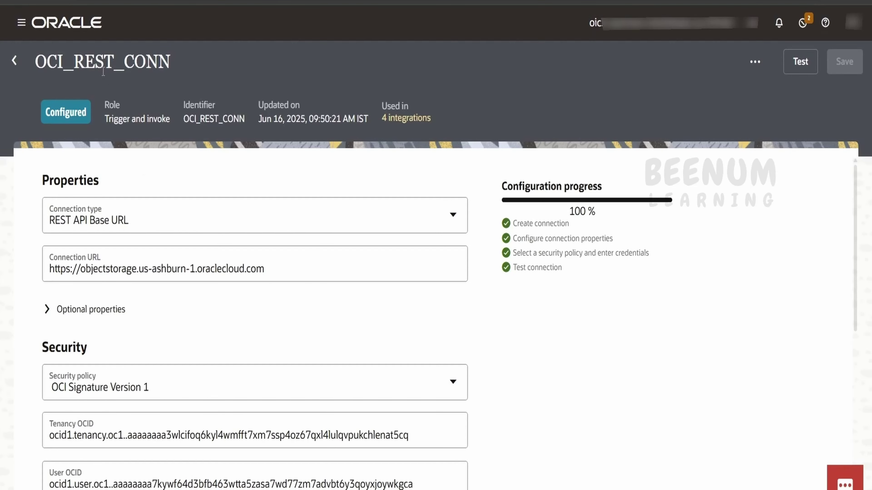
- In Oracle Integration, review the OCI_REST_CONN connection's name, connection URL and OCI Signature Version 1 security settings
{"action": "left_click_drag", "start_coordinate": [171, 62], "coordinate": [41, 56]}
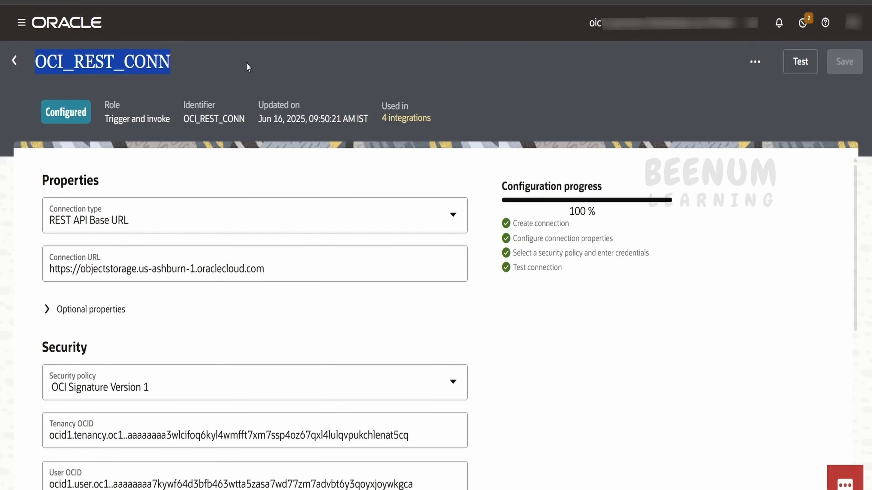
{"action": "scroll", "coordinate": [148, 362], "scroll_direction": "down", "scroll_amount": 2}
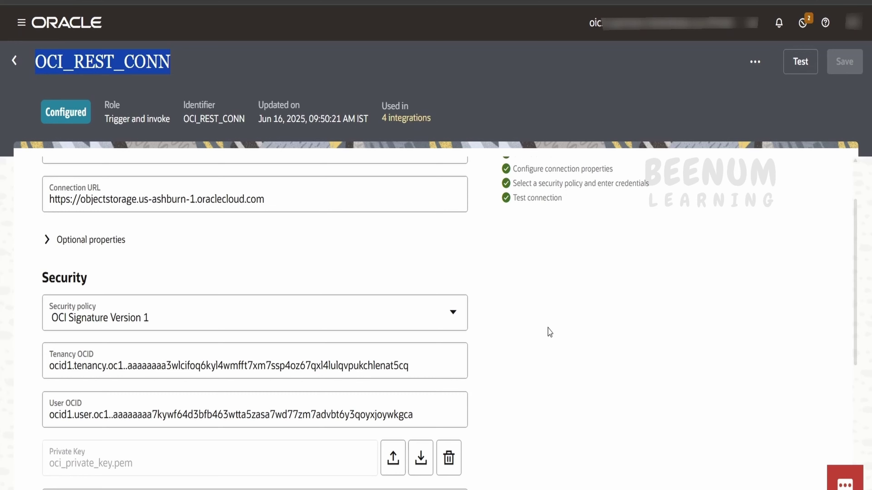
{"action": "scroll", "coordinate": [525, 336], "scroll_direction": "down", "scroll_amount": 2}
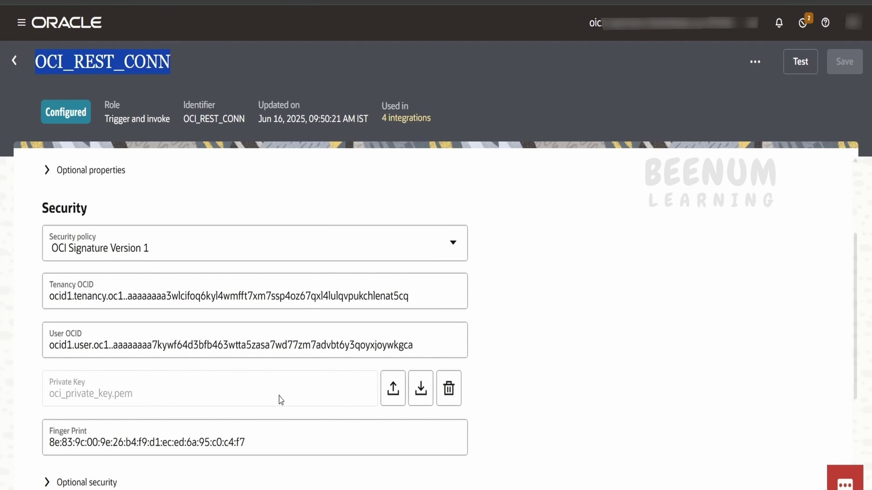
{"action": "scroll", "coordinate": [281, 399], "scroll_direction": "down", "scroll_amount": 2}
{"action": "scroll", "coordinate": [413, 308], "scroll_direction": "up", "scroll_amount": 2}
{"action": "scroll", "coordinate": [413, 309], "scroll_direction": "up", "scroll_amount": 4}
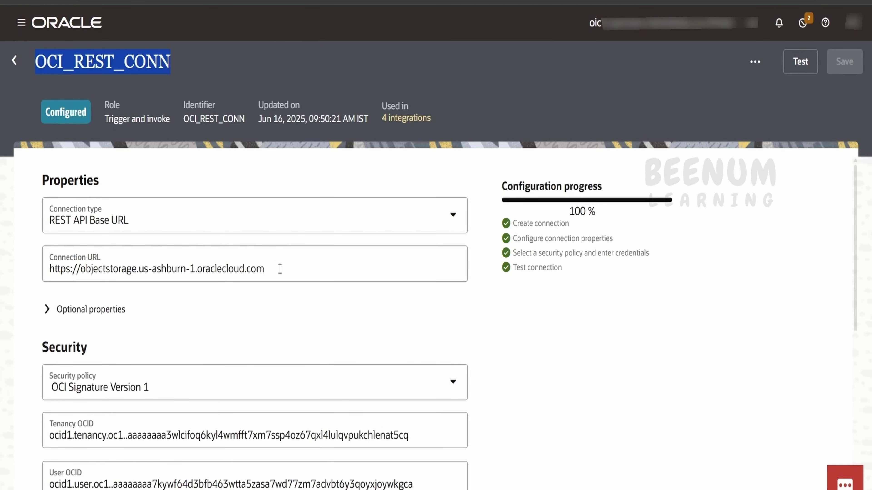
{"action": "left_click_drag", "start_coordinate": [279, 268], "coordinate": [2, 260]}
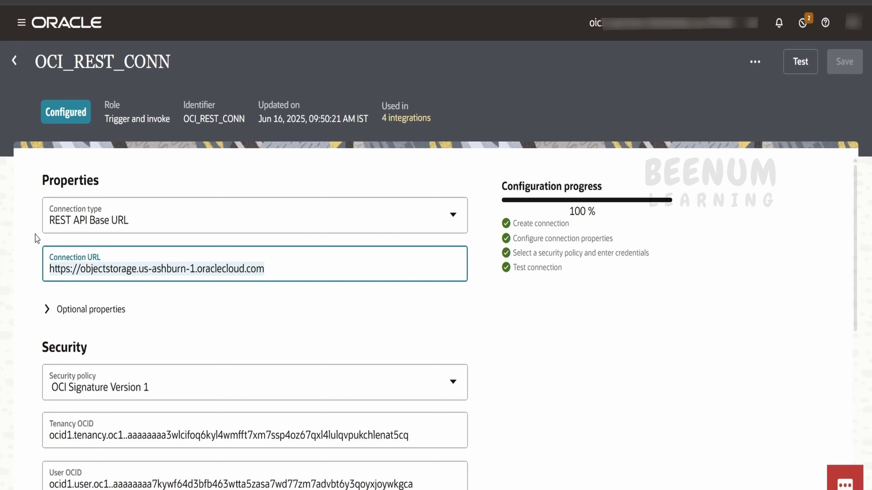
{"action": "double_click", "coordinate": [135, 60]}
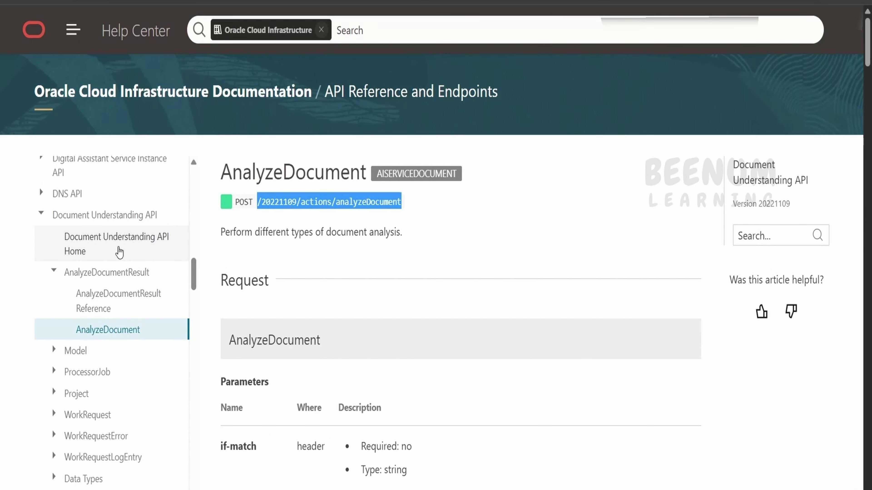
- In the Oracle Help Center, open Document Understanding API Home and select the us-ashburn-1 API endpoint URL
{"action": "left_click", "coordinate": [120, 253]}
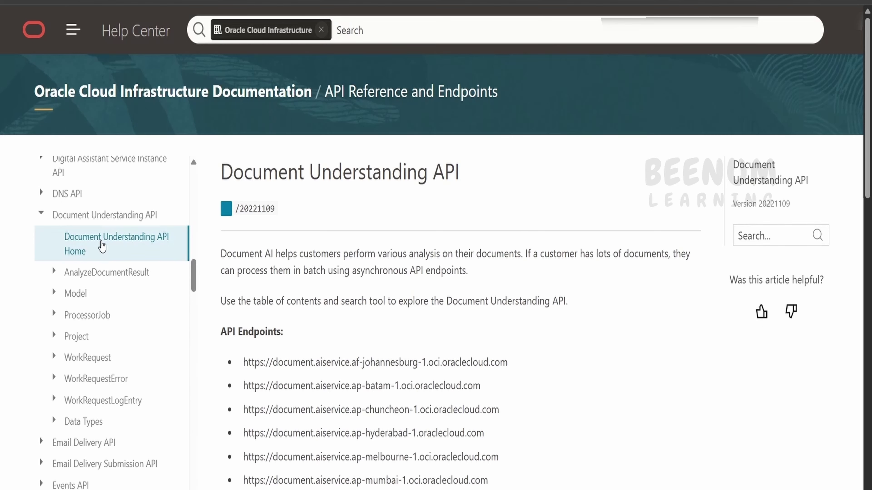
{"action": "scroll", "coordinate": [393, 321], "scroll_direction": "down", "scroll_amount": 1}
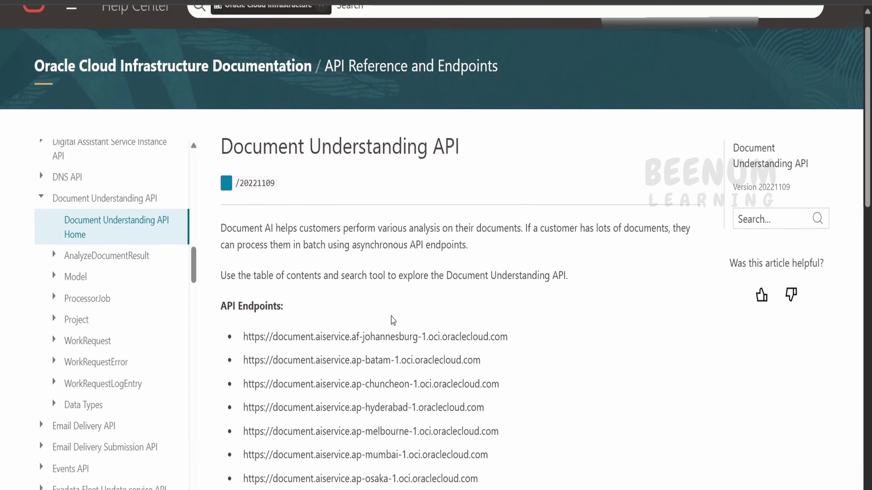
{"action": "scroll", "coordinate": [393, 320], "scroll_direction": "down", "scroll_amount": 7}
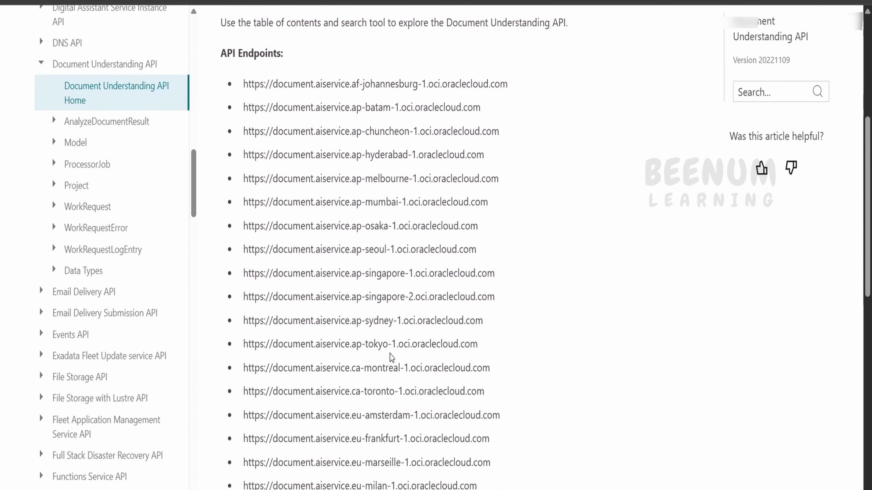
{"action": "scroll", "coordinate": [392, 358], "scroll_direction": "down", "scroll_amount": 4}
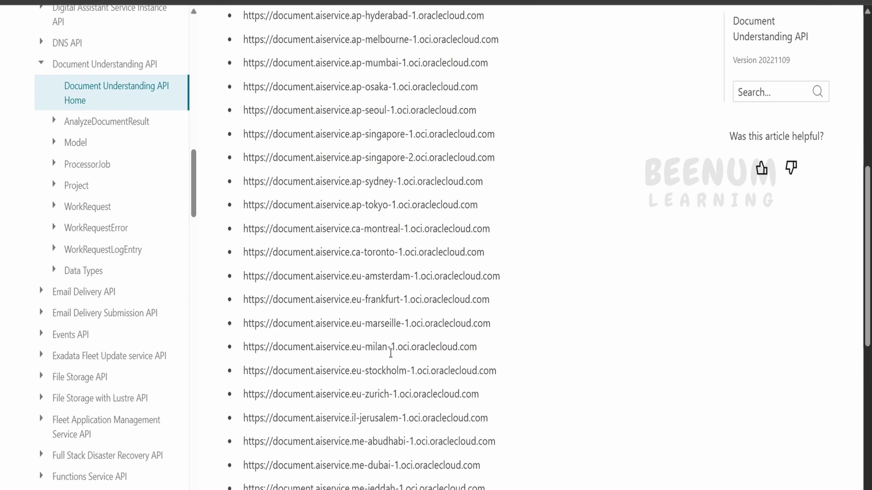
{"action": "scroll", "coordinate": [391, 353], "scroll_direction": "down", "scroll_amount": 6}
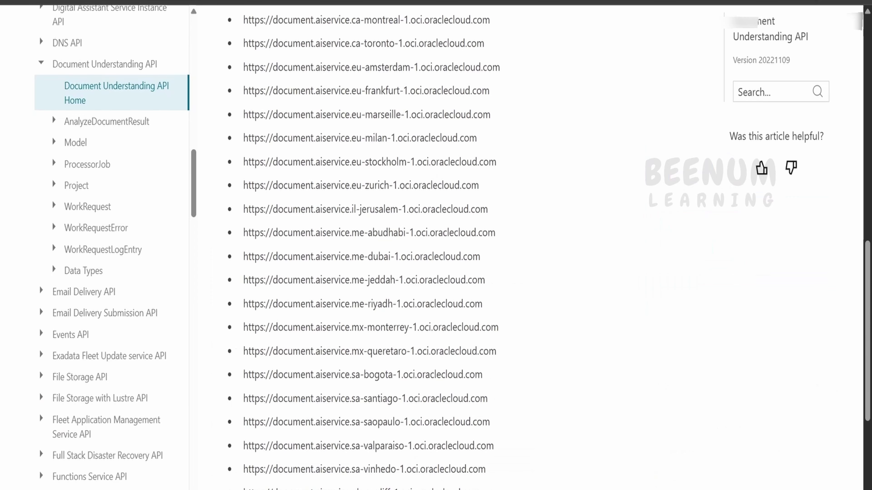
{"action": "scroll", "coordinate": [360, 392], "scroll_direction": "down", "scroll_amount": 6}
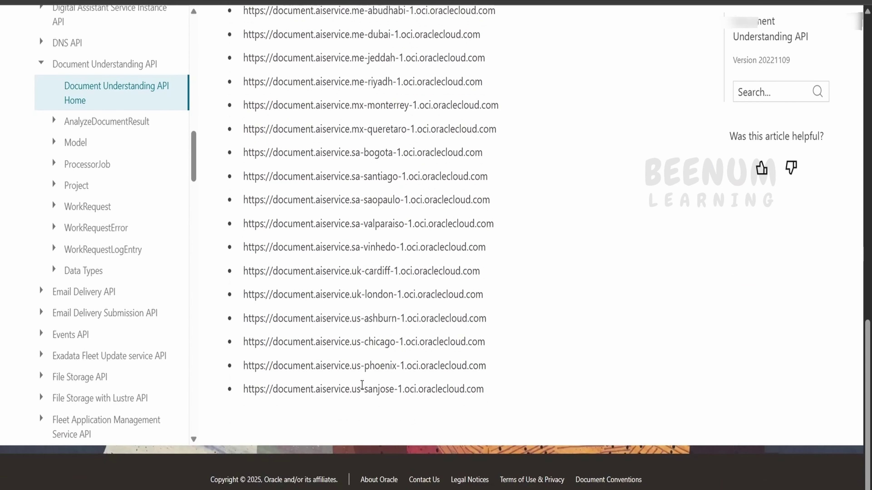
{"action": "left_click_drag", "start_coordinate": [486, 320], "coordinate": [244, 312]}
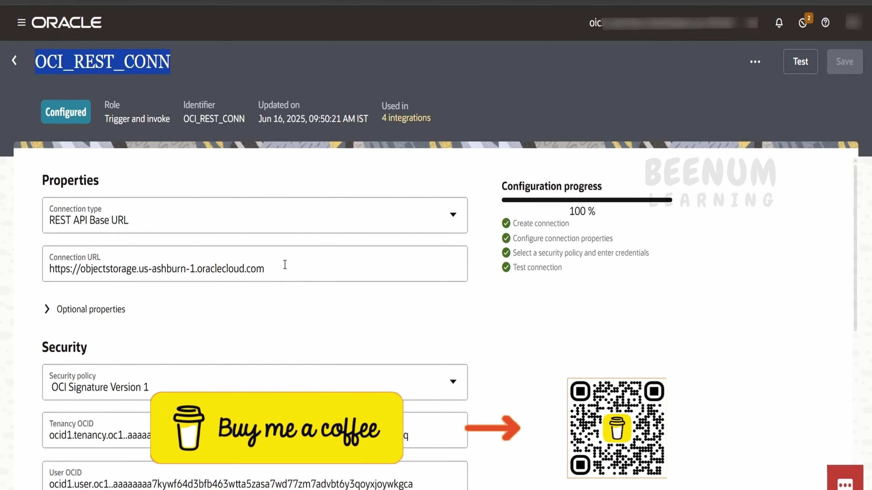
- Return to Oracle Integration, check the connection URL of OCI_REST_CONN and leave the connection without changing it
{"action": "left_click", "coordinate": [285, 264]}
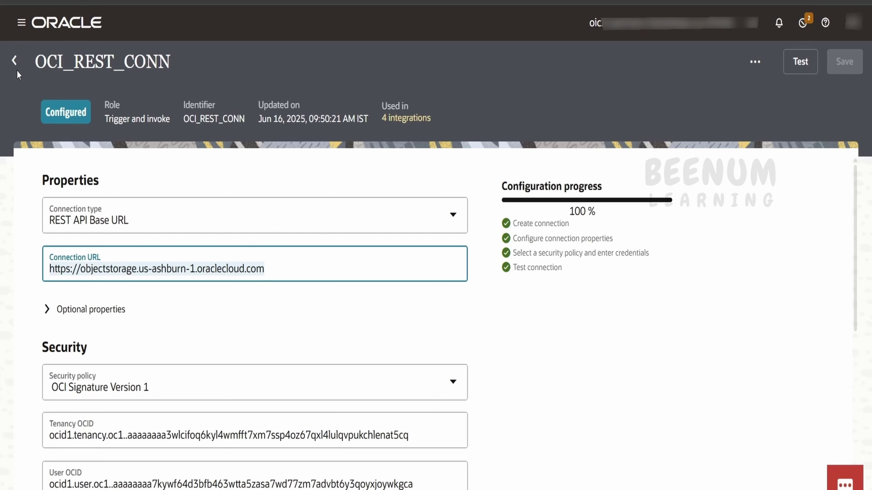
{"action": "left_click", "coordinate": [16, 64]}
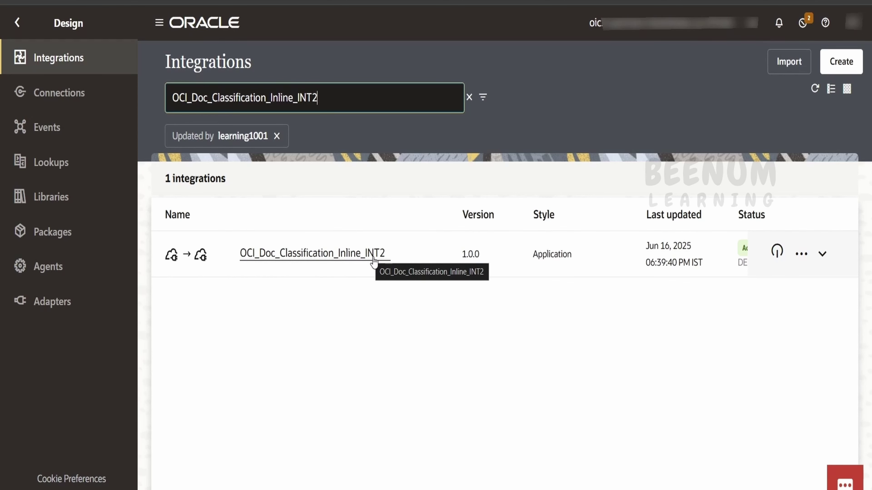
- Open the run page of the OCI_Doc_Classification_Inline_INT2 integration and set its request body to File
{"action": "left_click", "coordinate": [802, 256]}
{"action": "left_click", "coordinate": [759, 330]}
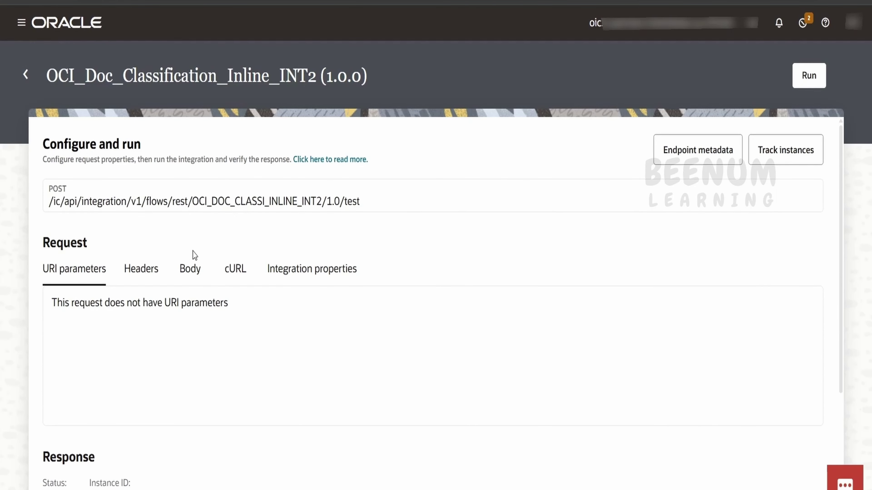
{"action": "left_click", "coordinate": [187, 267]}
{"action": "left_click", "coordinate": [102, 299]}
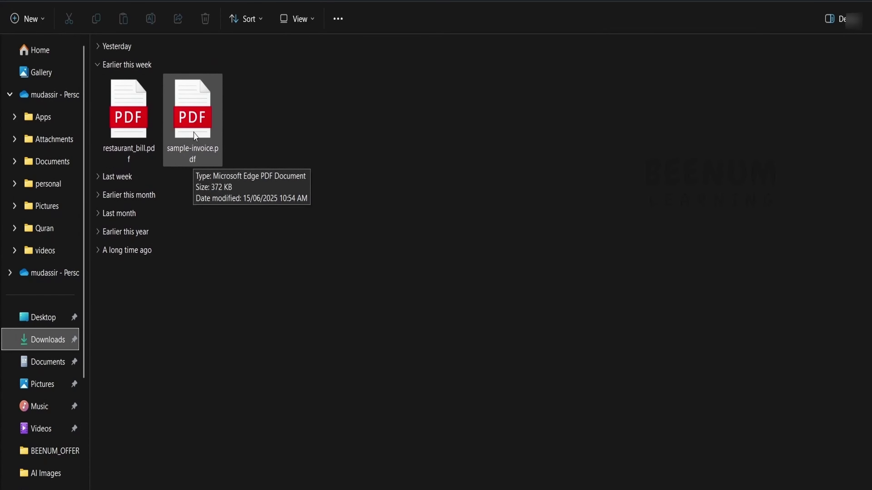
- Open sample-invoice.pdf from the Downloads folder in File Explorer and look through the invoice
{"action": "double_click", "coordinate": [192, 150]}
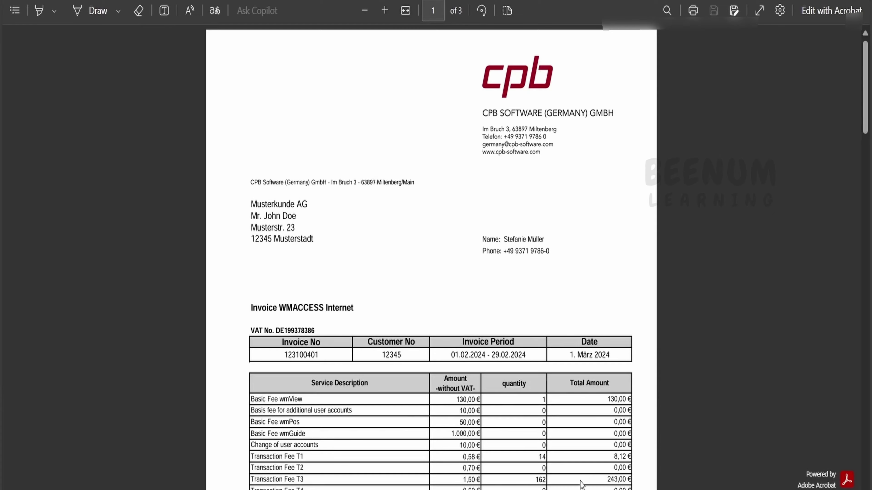
{"action": "scroll", "coordinate": [584, 407], "scroll_direction": "down", "scroll_amount": 15}
{"action": "scroll", "coordinate": [586, 408], "scroll_direction": "up", "scroll_amount": 15}
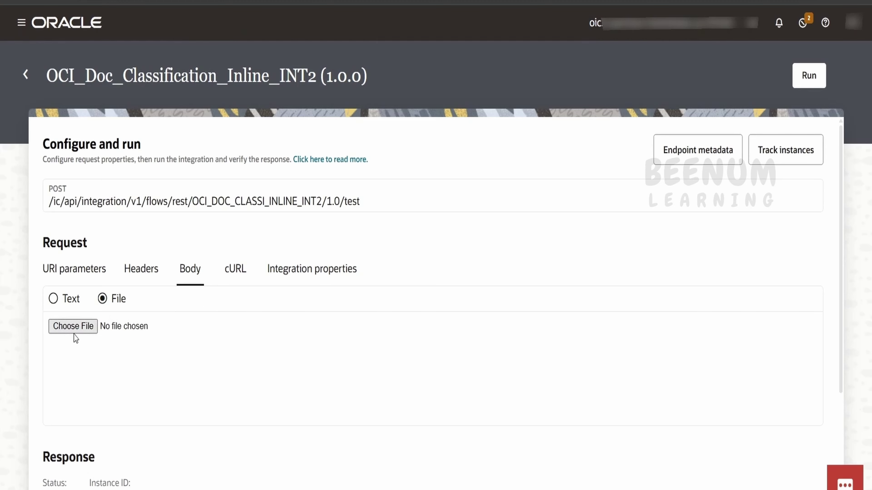
- Back in Oracle Integration, choose sample-invoice.pdf from Downloads as the request body file
{"action": "left_click", "coordinate": [76, 329]}
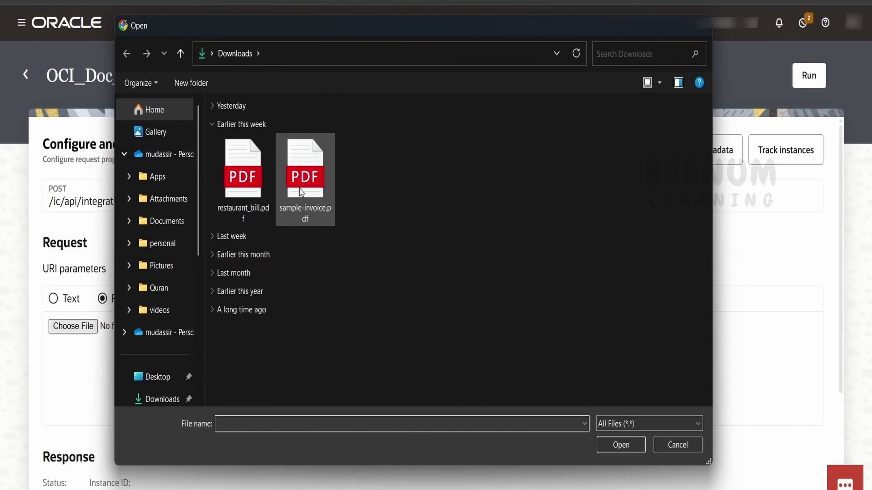
{"action": "left_click", "coordinate": [303, 190]}
{"action": "left_click", "coordinate": [621, 445]}
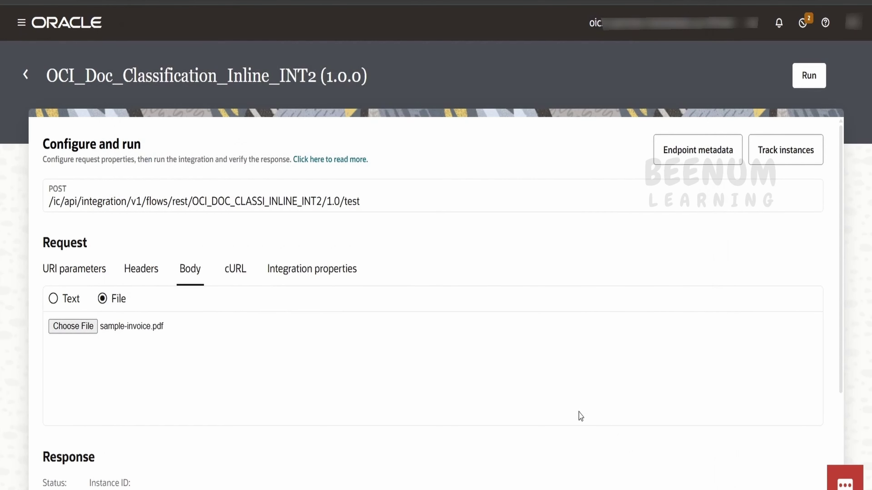
- Run the integration with the chosen invoice and select the whole JSON in the response body
{"action": "scroll", "coordinate": [221, 270], "scroll_direction": "down", "scroll_amount": 3}
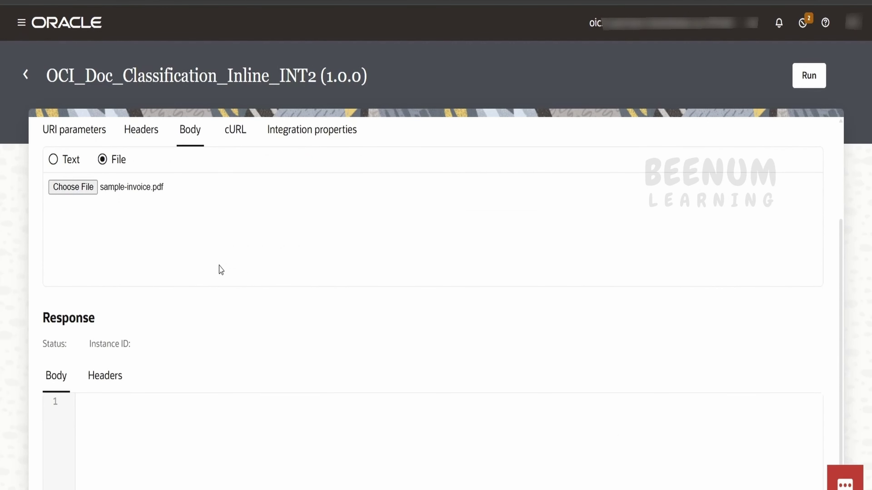
{"action": "left_click", "coordinate": [806, 75]}
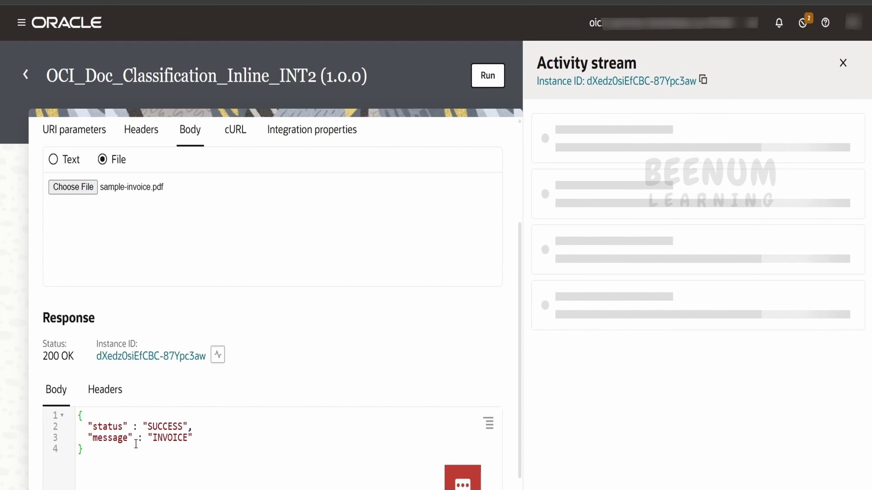
{"action": "left_click_drag", "start_coordinate": [139, 457], "coordinate": [56, 401]}
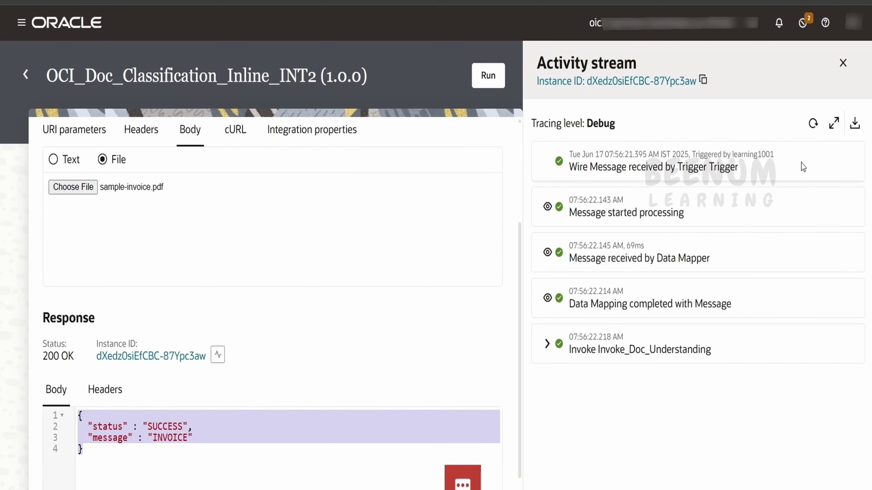
- Refresh the activity stream of the invoice run and select the message value in the response body
{"action": "left_click", "coordinate": [810, 126]}
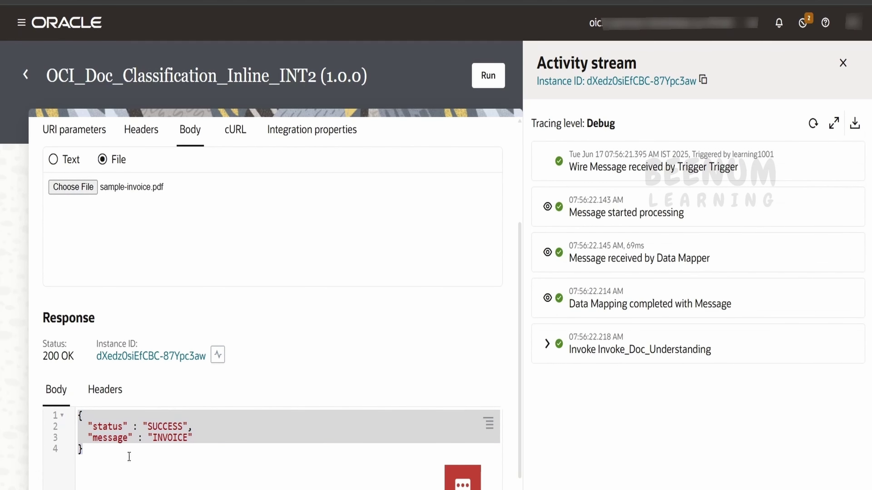
{"action": "left_click", "coordinate": [813, 123]}
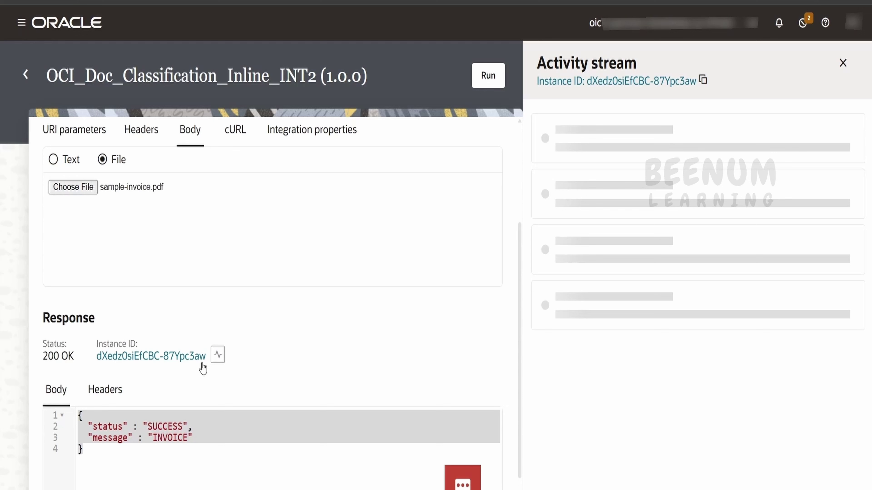
{"action": "double_click", "coordinate": [165, 436]}
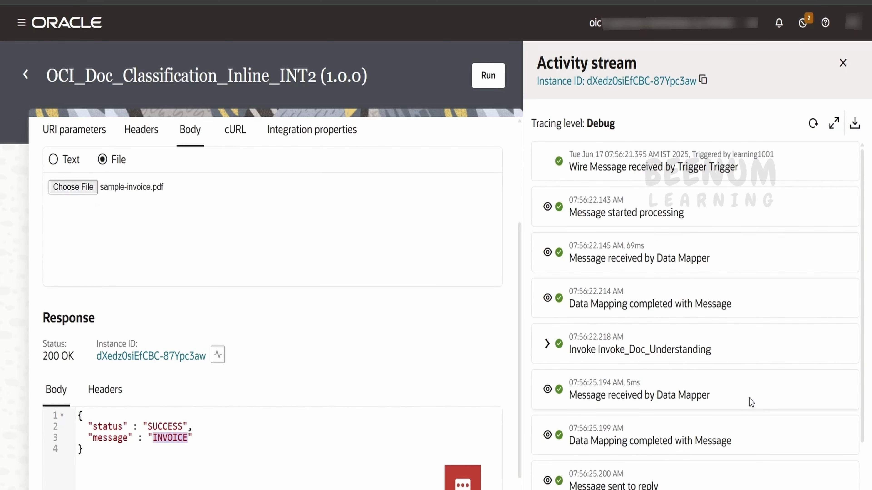
- Expand Invoke_Doc_Understanding in the activity stream and view the payload of the wire message sent to it
{"action": "scroll", "coordinate": [745, 402], "scroll_direction": "down", "scroll_amount": 2}
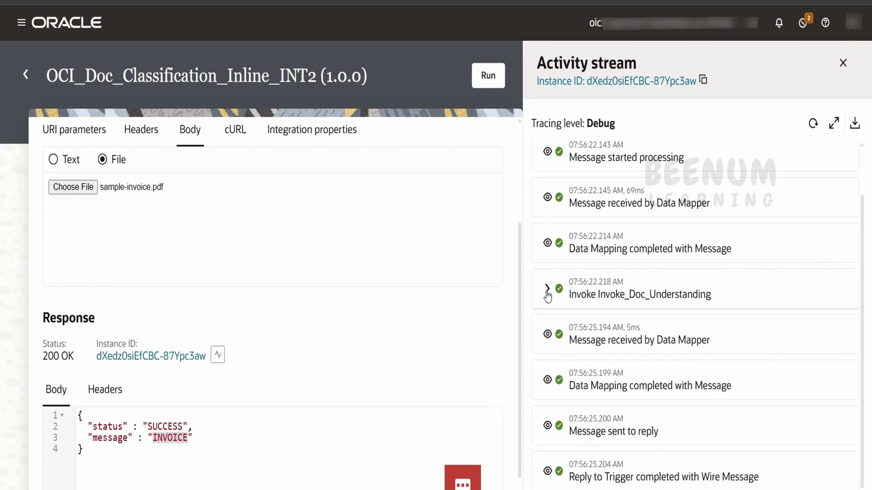
{"action": "left_click", "coordinate": [547, 289]}
{"action": "scroll", "coordinate": [552, 296], "scroll_direction": "down", "scroll_amount": 2}
{"action": "left_click", "coordinate": [561, 301]}
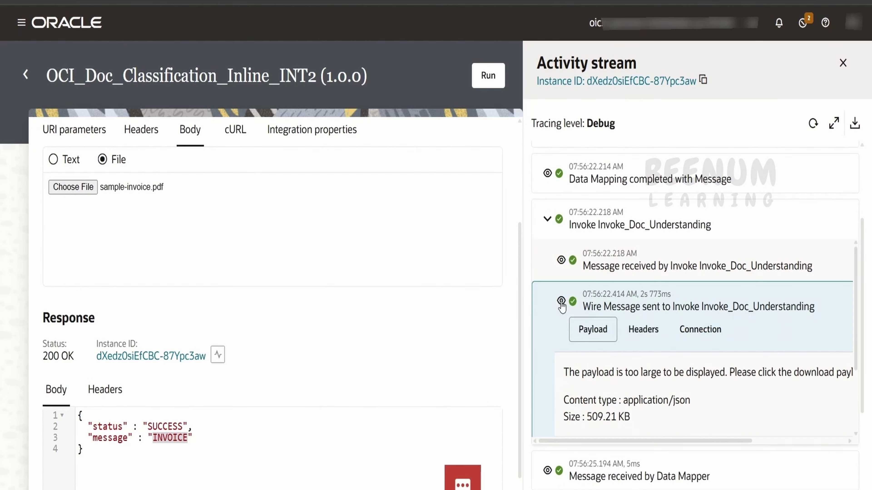
{"action": "scroll", "coordinate": [584, 327], "scroll_direction": "down", "scroll_amount": 2}
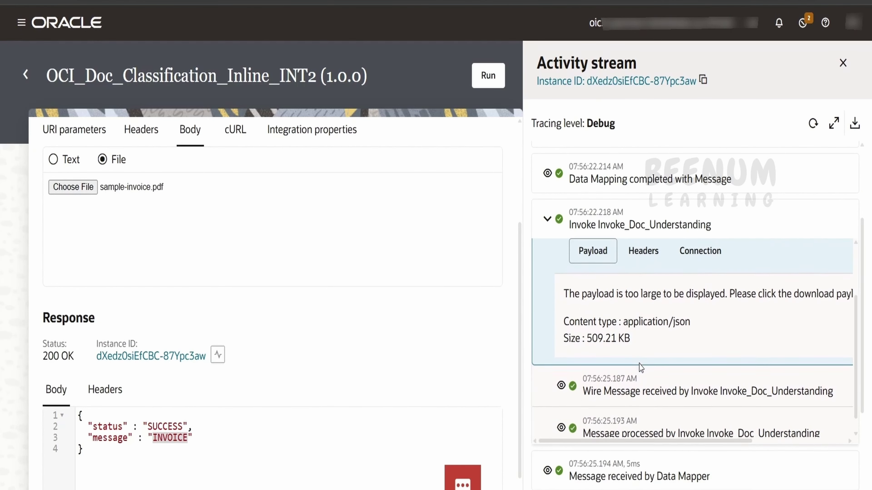
{"action": "scroll", "coordinate": [639, 363], "scroll_direction": "down", "scroll_amount": 1}
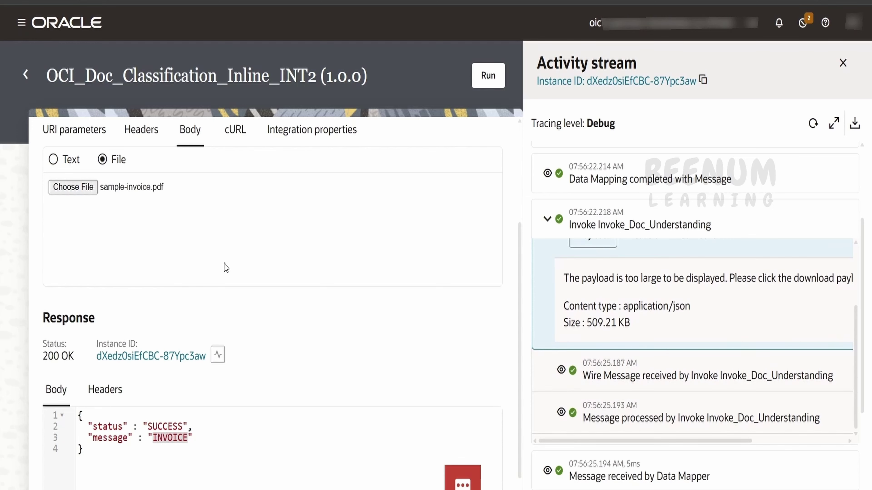
- View the payload of the wire message received by Invoke_Doc_Understanding and select the document type under the overall detectedDocumentTypes
{"action": "scroll", "coordinate": [593, 351], "scroll_direction": "down", "scroll_amount": 2}
{"action": "left_click", "coordinate": [588, 298]}
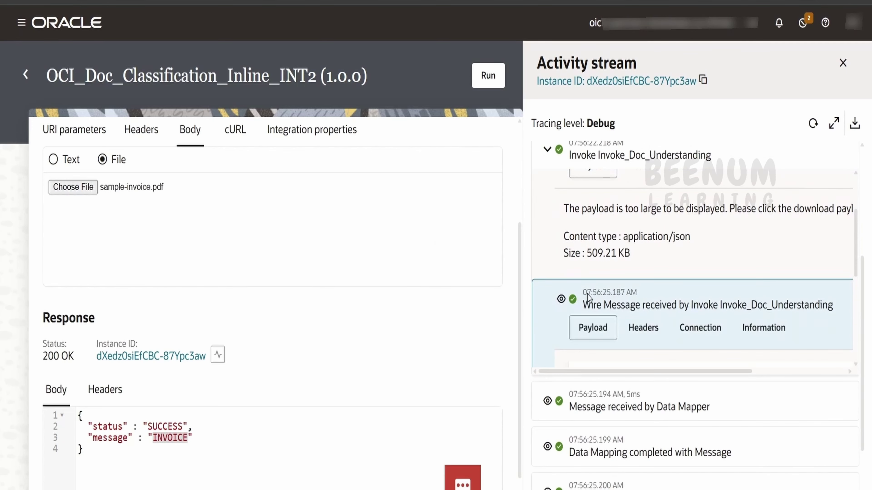
{"action": "scroll", "coordinate": [615, 295], "scroll_direction": "down", "scroll_amount": 8}
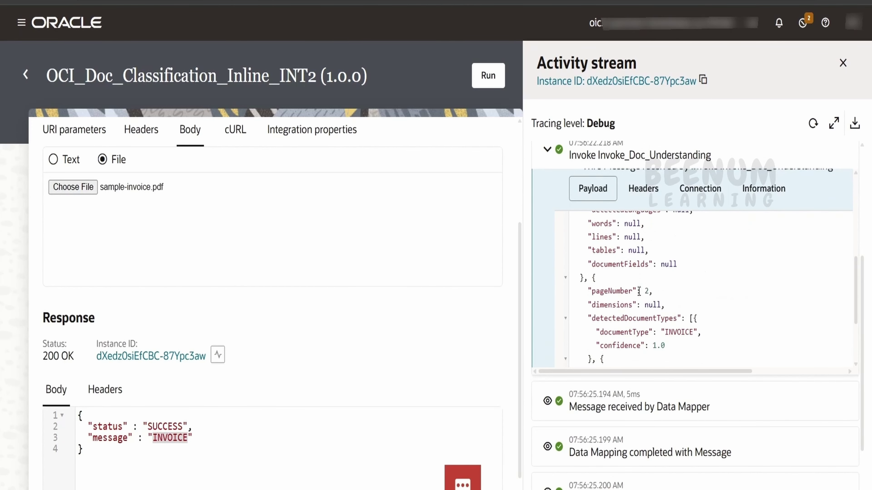
{"action": "scroll", "coordinate": [640, 292], "scroll_direction": "down", "scroll_amount": 10}
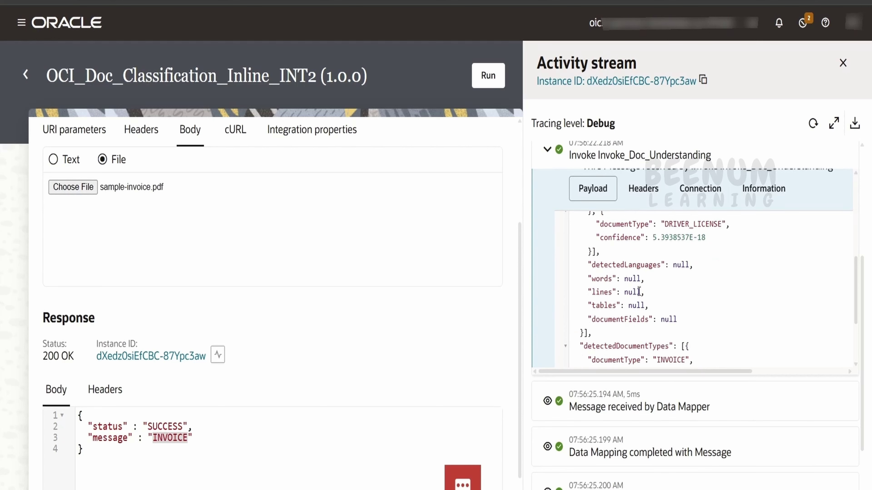
{"action": "scroll", "coordinate": [639, 291], "scroll_direction": "down", "scroll_amount": 4}
{"action": "double_click", "coordinate": [626, 228]}
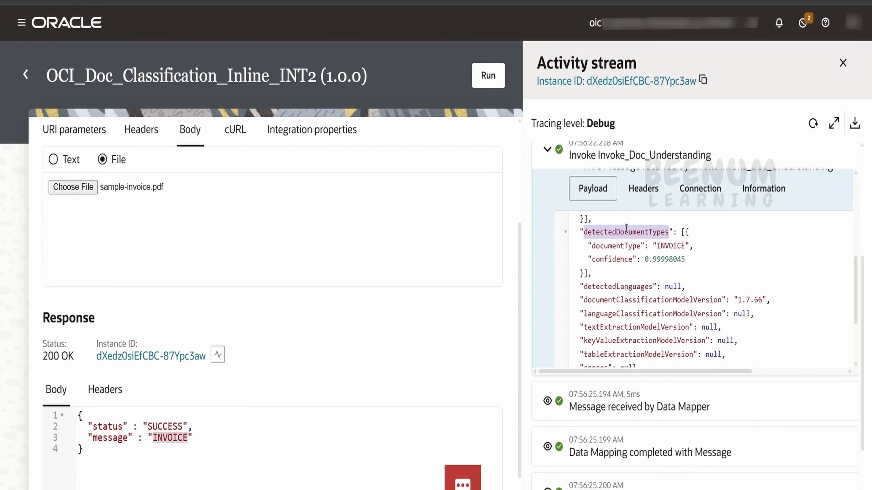
{"action": "double_click", "coordinate": [676, 247]}
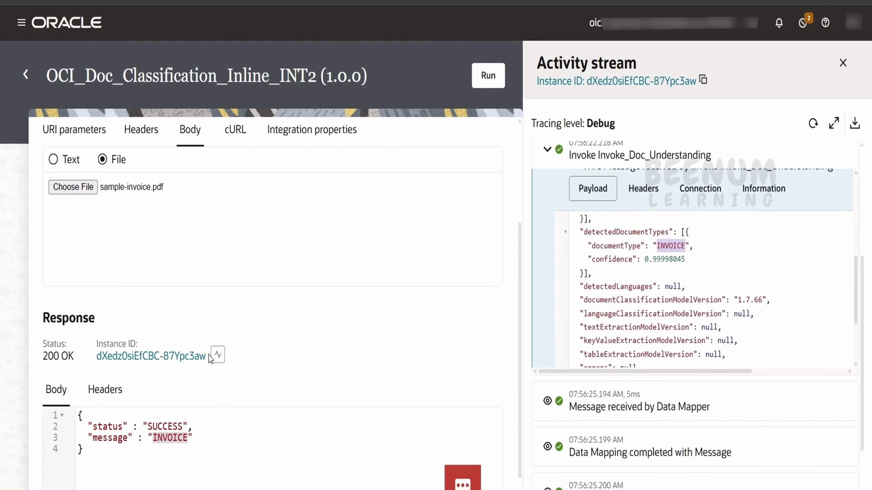
- Examine the document types and confidences detected for each page in the received payload, and compare them with the overall document type
{"action": "scroll", "coordinate": [776, 263], "scroll_direction": "down", "scroll_amount": 3}
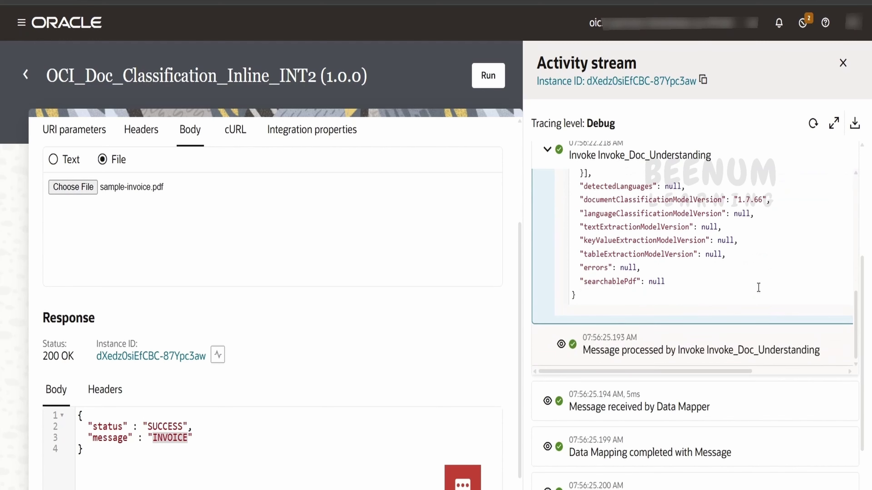
{"action": "scroll", "coordinate": [753, 298], "scroll_direction": "up", "scroll_amount": 5}
{"action": "scroll", "coordinate": [732, 289], "scroll_direction": "up", "scroll_amount": 10}
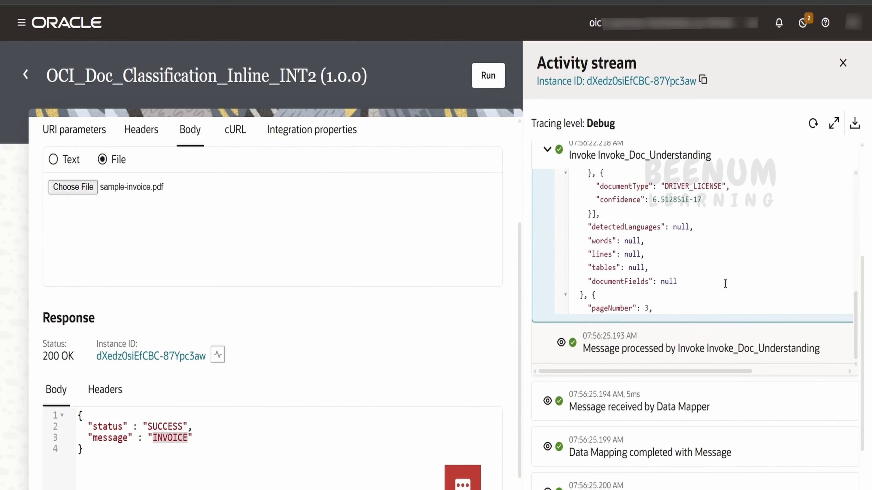
{"action": "scroll", "coordinate": [697, 302], "scroll_direction": "up", "scroll_amount": 2}
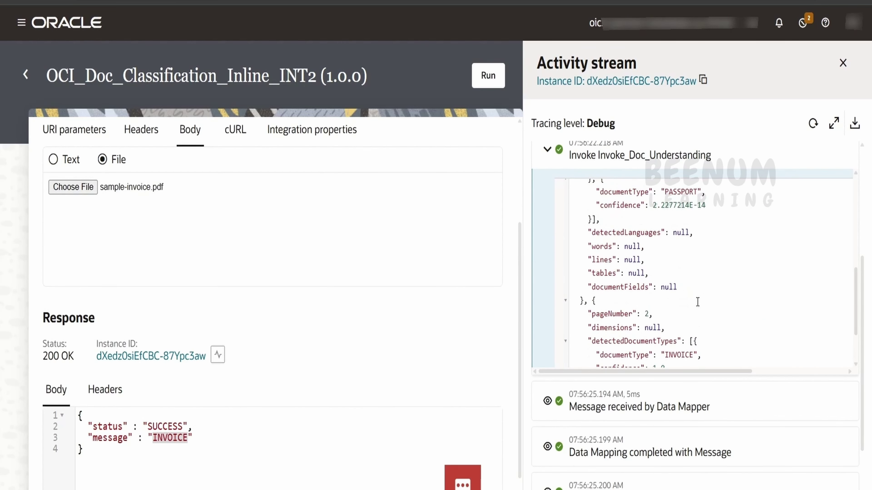
{"action": "scroll", "coordinate": [701, 292], "scroll_direction": "up", "scroll_amount": 4}
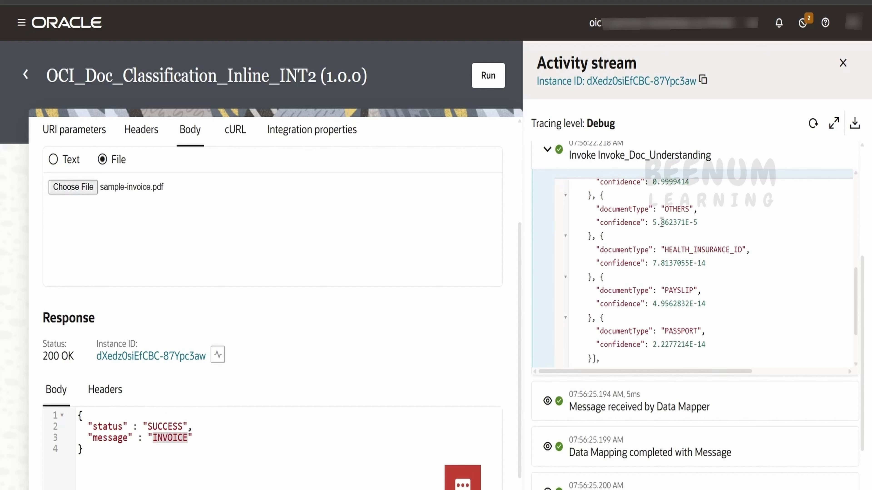
{"action": "scroll", "coordinate": [678, 290], "scroll_direction": "up", "scroll_amount": 4}
{"action": "scroll", "coordinate": [678, 290], "scroll_direction": "up", "scroll_amount": 2}
{"action": "scroll", "coordinate": [675, 289], "scroll_direction": "down", "scroll_amount": 10}
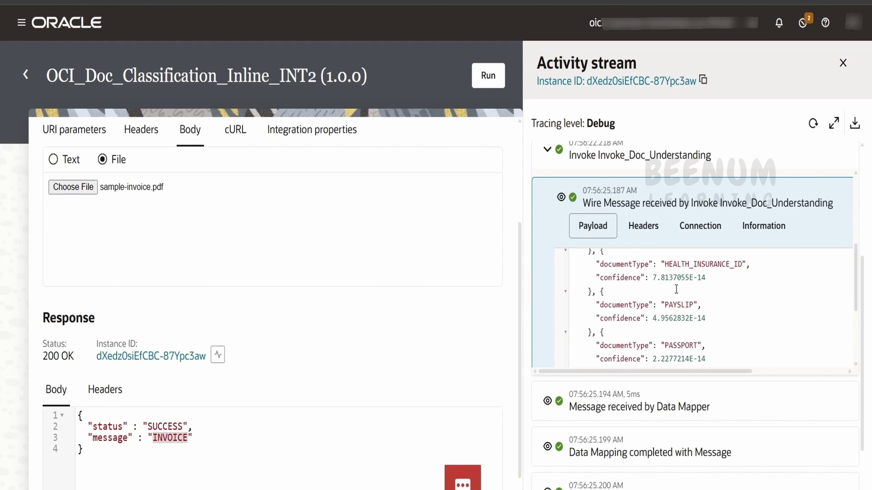
{"action": "scroll", "coordinate": [692, 291], "scroll_direction": "up", "scroll_amount": 5}
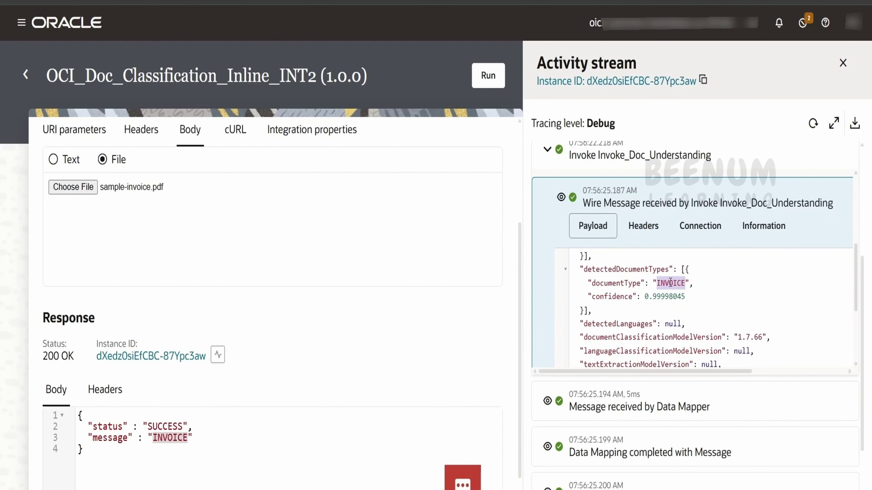
{"action": "double_click", "coordinate": [670, 283]}
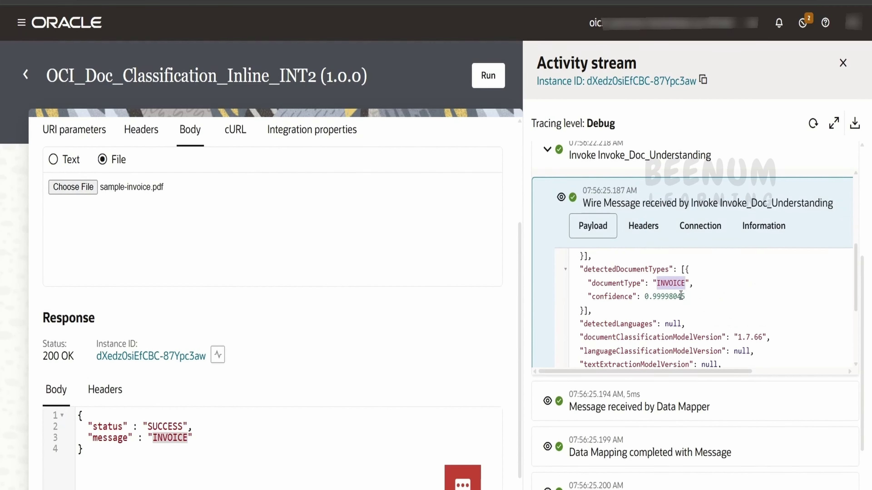
- Run the integration with restaurant_bill.pdf from Downloads as the request body file and select the message value in the response
{"action": "left_click", "coordinate": [80, 191]}
{"action": "left_click", "coordinate": [267, 194]}
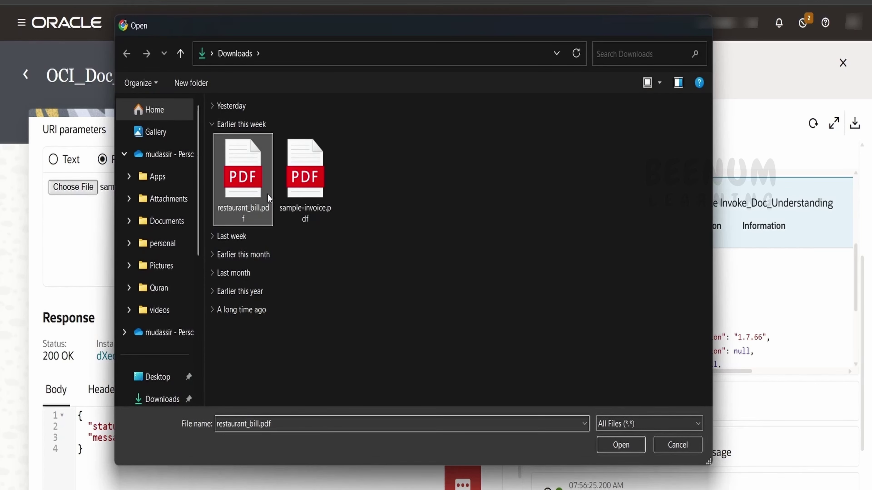
{"action": "left_click", "coordinate": [620, 445]}
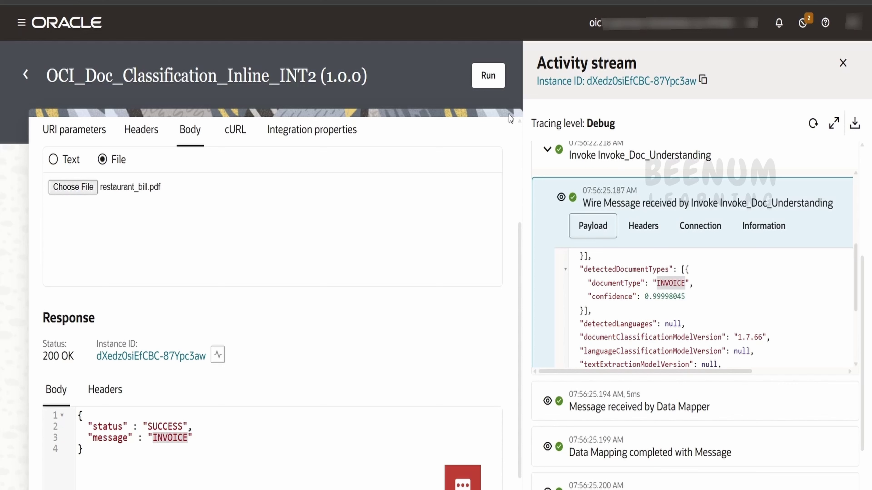
{"action": "left_click", "coordinate": [487, 82]}
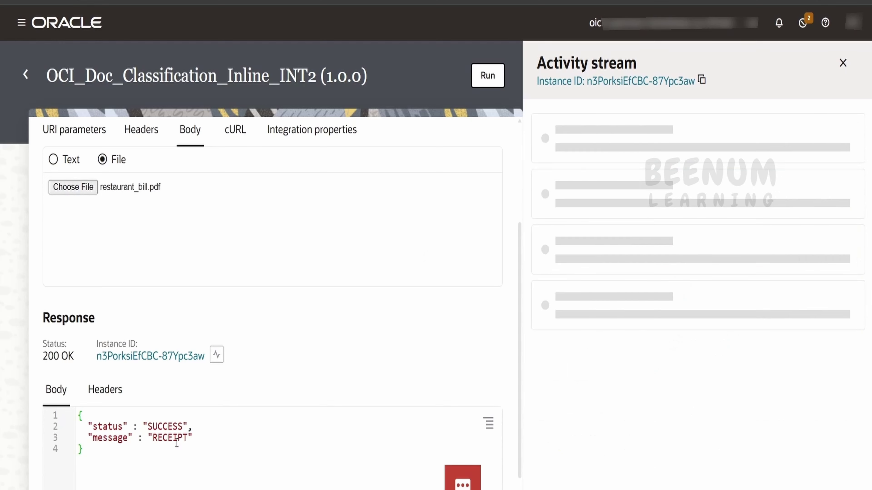
{"action": "double_click", "coordinate": [177, 439]}
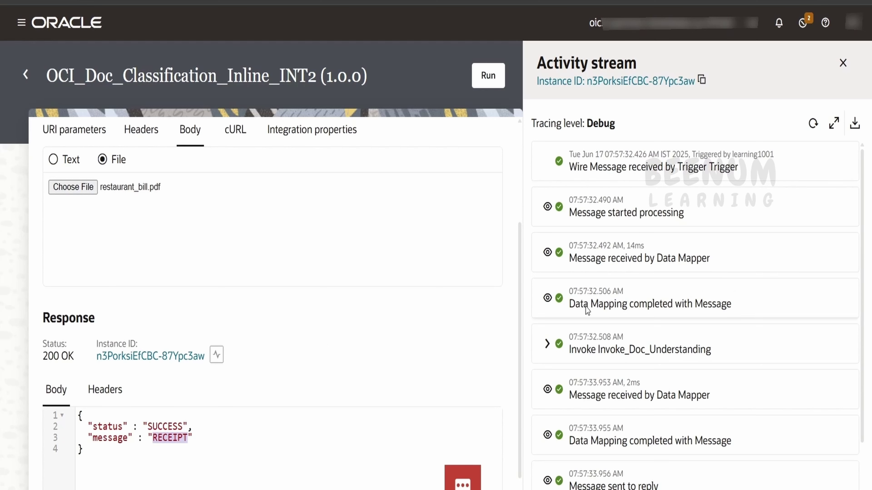
- View the payload received by Invoke_Doc_Understanding for the restaurant bill and select its overall documentType and confidence lines
{"action": "left_click", "coordinate": [547, 343]}
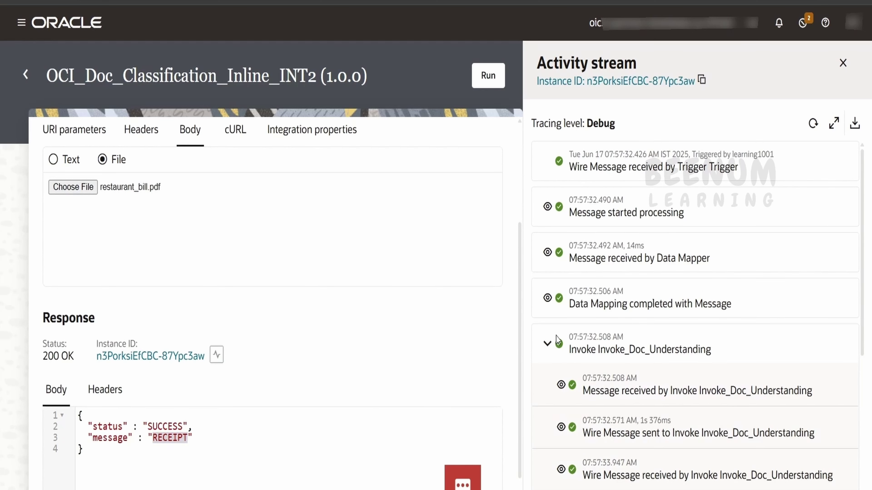
{"action": "scroll", "coordinate": [563, 336], "scroll_direction": "down", "scroll_amount": 4}
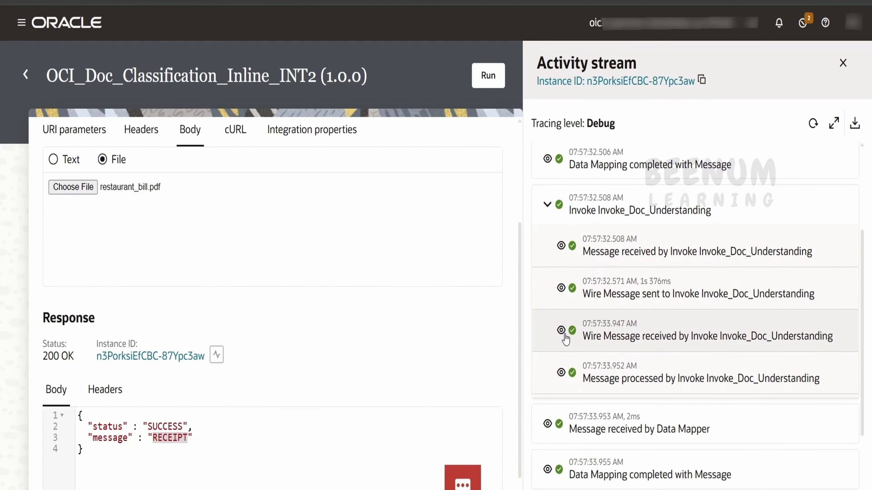
{"action": "left_click", "coordinate": [561, 330]}
{"action": "scroll", "coordinate": [585, 318], "scroll_direction": "down", "scroll_amount": 5}
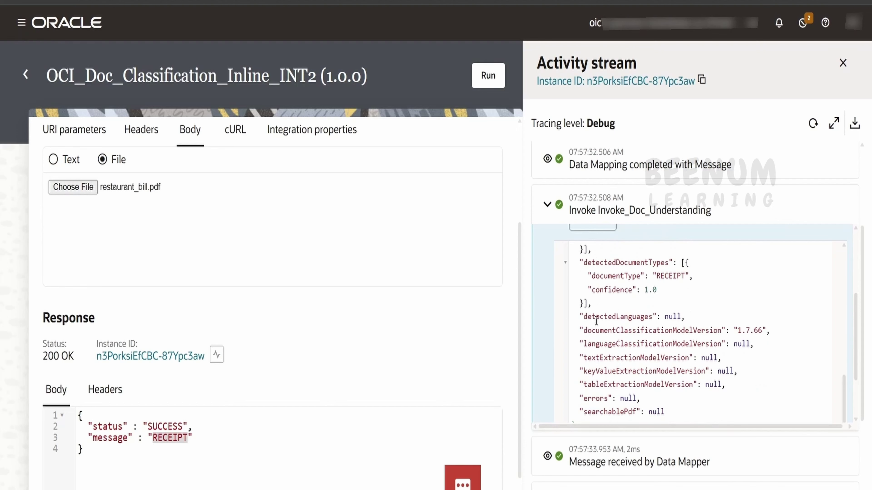
{"action": "double_click", "coordinate": [649, 264]}
{"action": "double_click", "coordinate": [682, 277]}
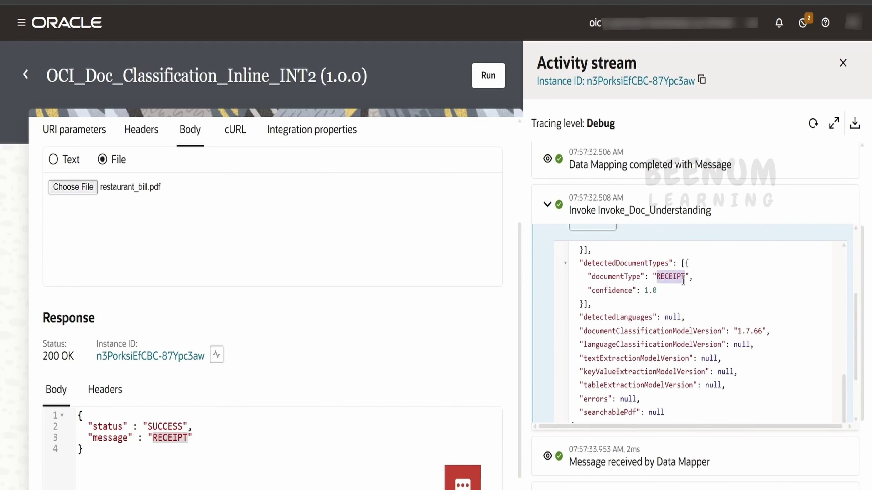
{"action": "left_click_drag", "start_coordinate": [667, 292], "coordinate": [562, 284]}
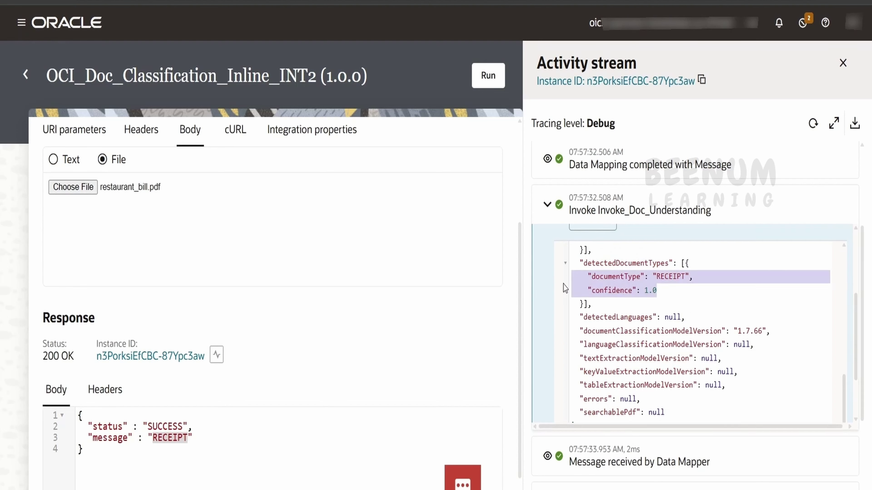
- Switch to File Explorer and open restaurant_bill.pdf from the Downloads folder
{"action": "scroll", "coordinate": [598, 298], "scroll_direction": "up", "scroll_amount": 10}
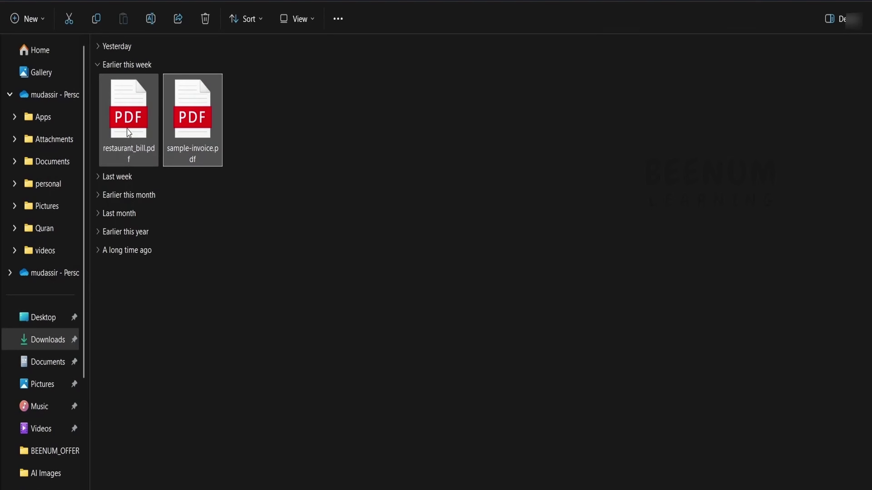
{"action": "double_click", "coordinate": [128, 128]}
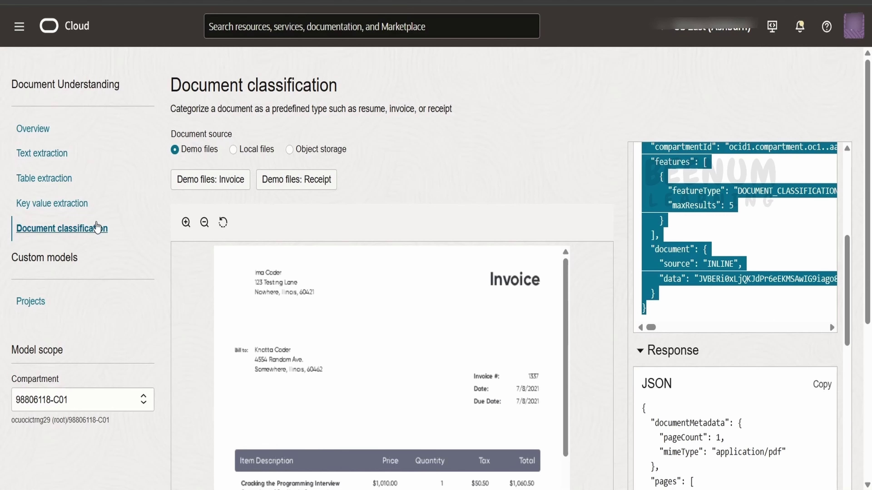
- In the OCI console's Document classification page, look through the request and response JSON of the demo invoice
{"action": "left_click", "coordinate": [809, 291]}
{"action": "scroll", "coordinate": [809, 291], "scroll_direction": "up", "scroll_amount": 1}
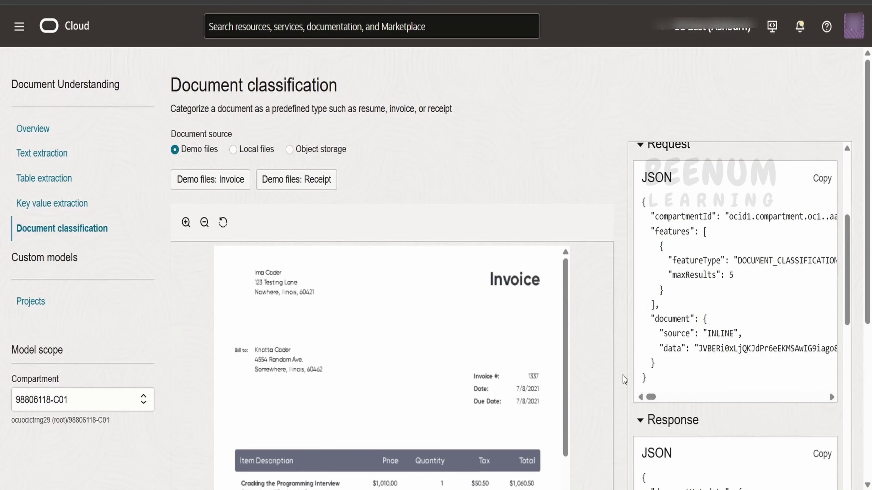
{"action": "scroll", "coordinate": [711, 413], "scroll_direction": "down", "scroll_amount": 10}
{"action": "scroll", "coordinate": [697, 428], "scroll_direction": "up", "scroll_amount": 5}
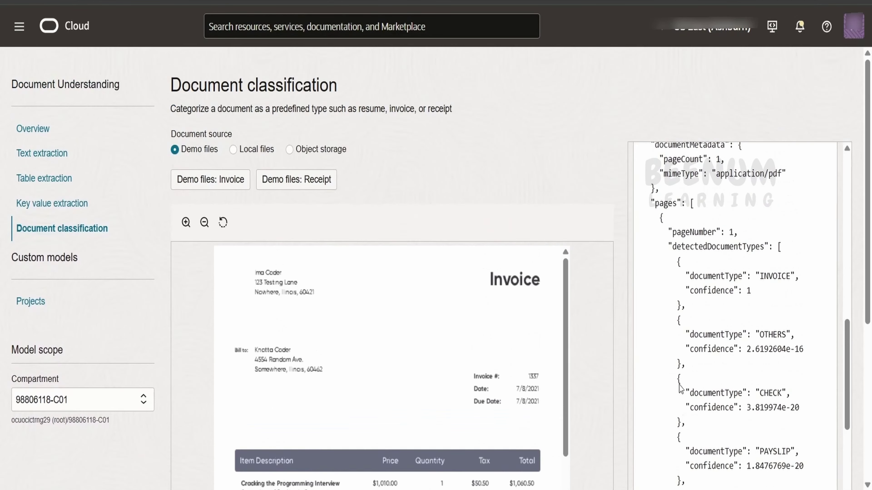
{"action": "scroll", "coordinate": [681, 389], "scroll_direction": "up", "scroll_amount": 10}
{"action": "scroll", "coordinate": [720, 392], "scroll_direction": "down", "scroll_amount": 4}
{"action": "scroll", "coordinate": [727, 391], "scroll_direction": "up", "scroll_amount": 2}
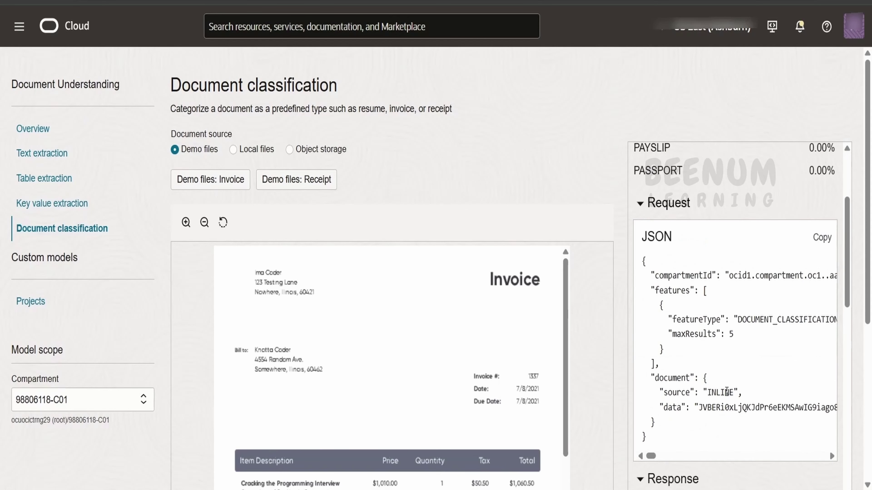
- Examine the document's source and data values in the request JSON, highlighting the INLINE source
{"action": "double_click", "coordinate": [722, 393]}
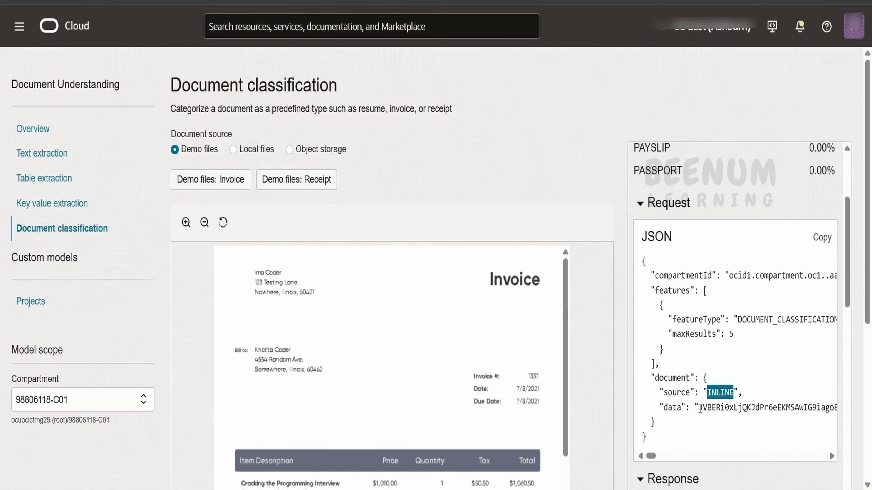
{"action": "left_click_drag", "start_coordinate": [651, 456], "coordinate": [601, 434]}
{"action": "left_click", "coordinate": [730, 405]}
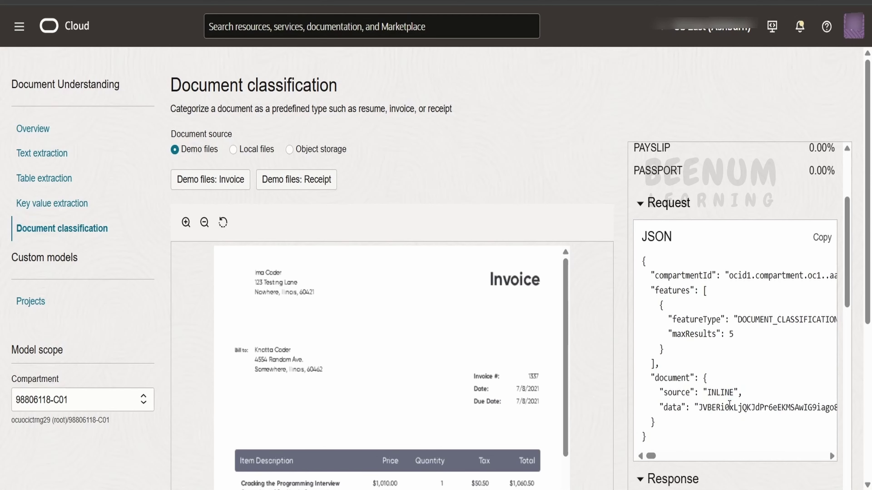
- Highlight the document's data value in the request JSON, and in the OCI_Doc_Classification_Inline_INT2 integration open the Invoke_Doc_Understanding endpoint's configuration
{"action": "double_click", "coordinate": [730, 405]}
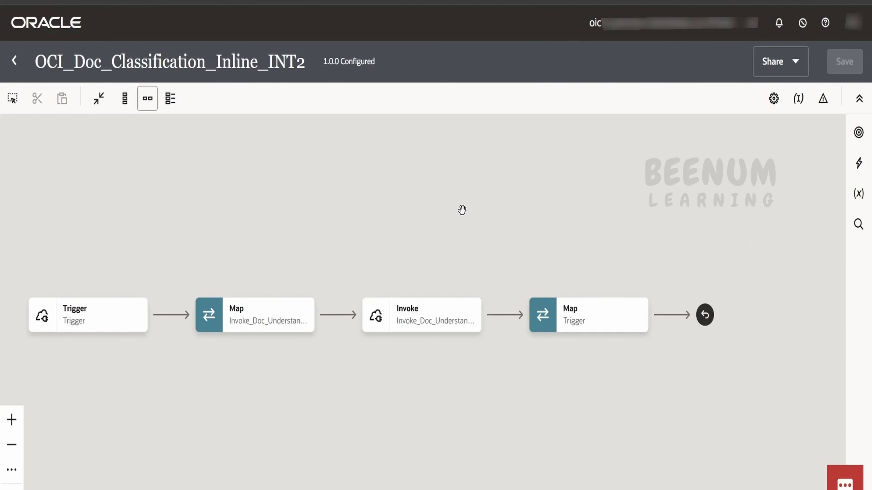
{"action": "left_click_drag", "start_coordinate": [460, 211], "coordinate": [498, 209]}
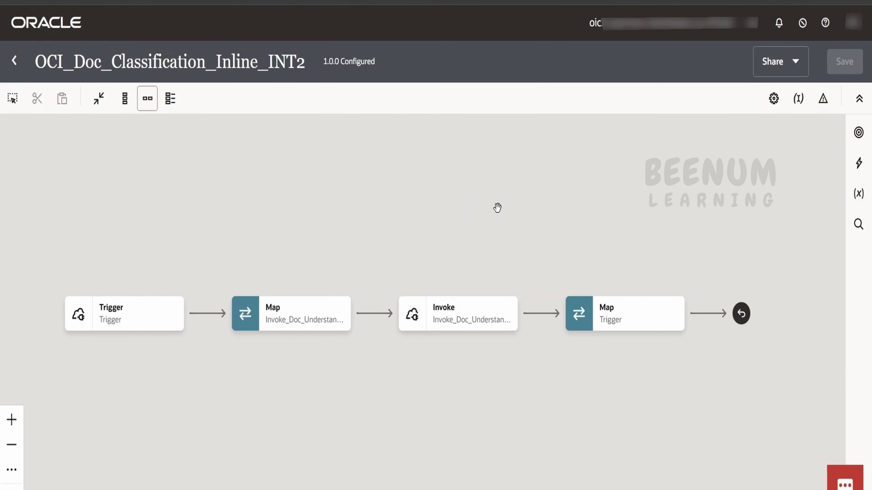
{"action": "mouse_move", "coordinate": [102, 323]}
{"action": "mouse_move", "coordinate": [453, 333]}
{"action": "mouse_move", "coordinate": [129, 313]}
{"action": "left_click", "coordinate": [510, 325]}
{"action": "left_click", "coordinate": [523, 348]}
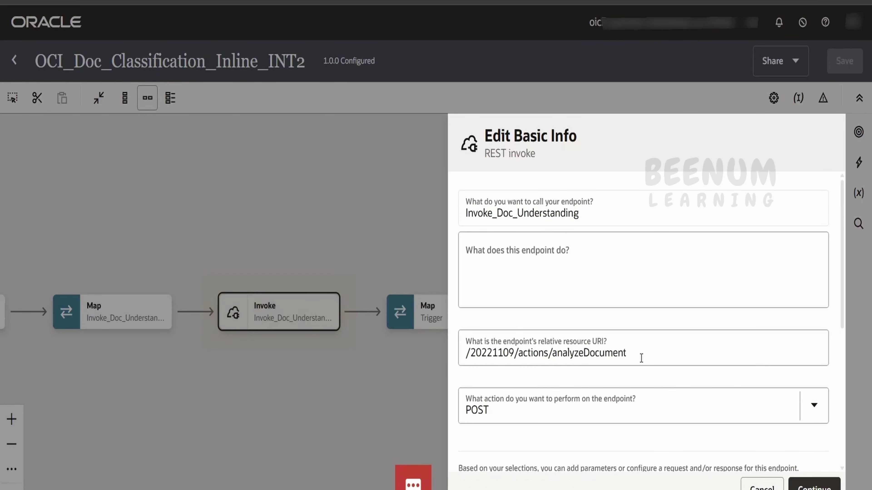
- Compare the endpoint's relative resource URI with the API documentation's AnalyzeDocument page, highlighting the path 20221109/actions/analyzeDocument there
{"action": "left_click", "coordinate": [531, 351]}
{"action": "left_click", "coordinate": [120, 1]}
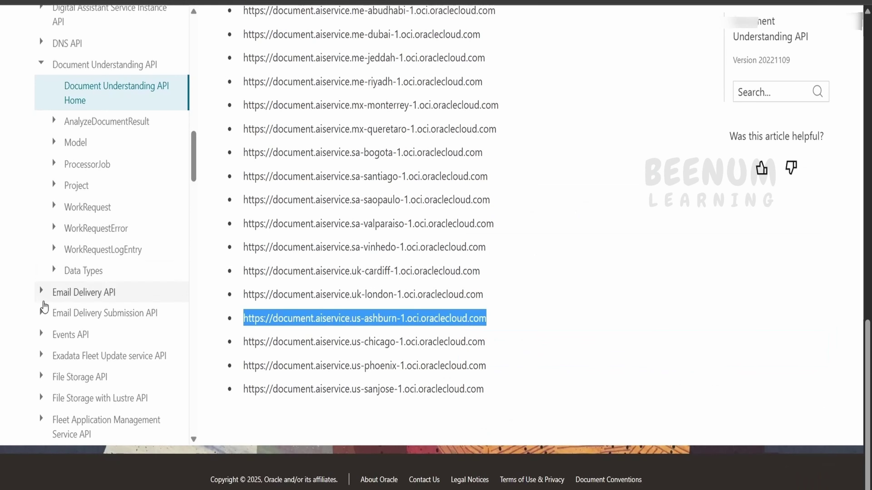
{"action": "left_click", "coordinate": [54, 120]}
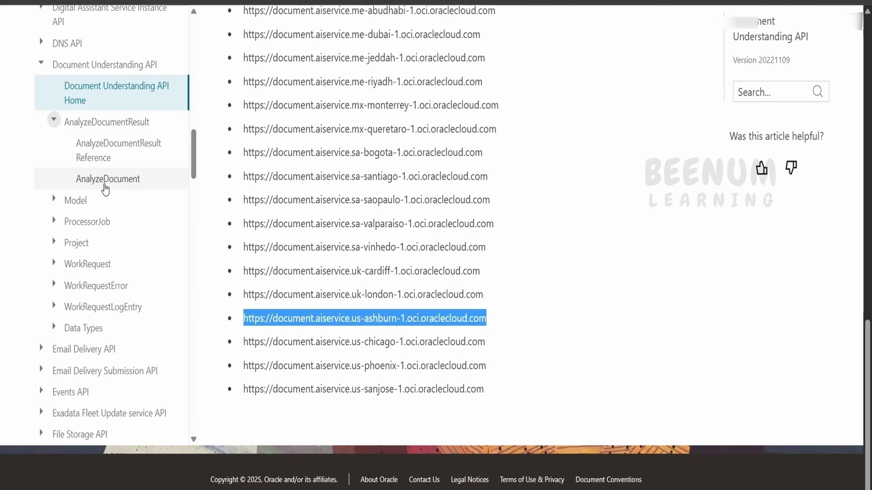
{"action": "left_click", "coordinate": [103, 181]}
{"action": "left_click_drag", "start_coordinate": [417, 206], "coordinate": [262, 202]}
{"action": "left_click", "coordinate": [220, 2]}
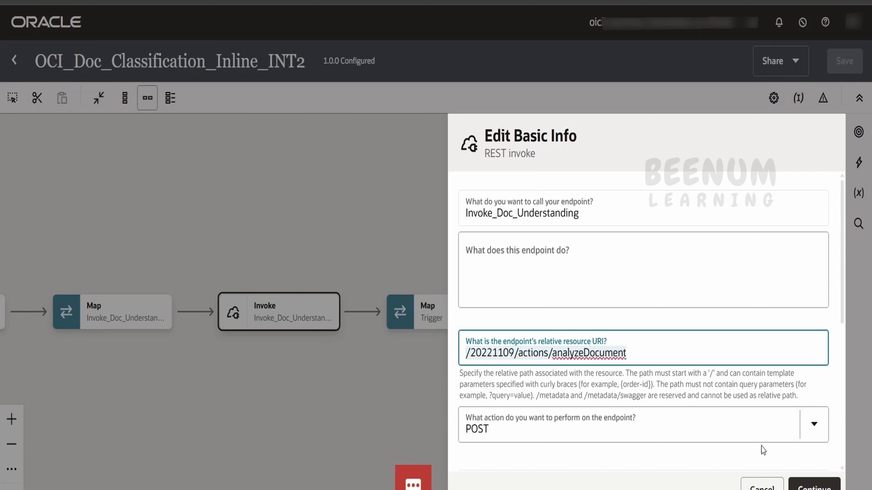
- Check the endpoint's POST action against the AnalyzeDocument documentation and continue to the invoke's request configuration
{"action": "scroll", "coordinate": [648, 428], "scroll_direction": "down", "scroll_amount": 3}
{"action": "left_click", "coordinate": [312, 2]}
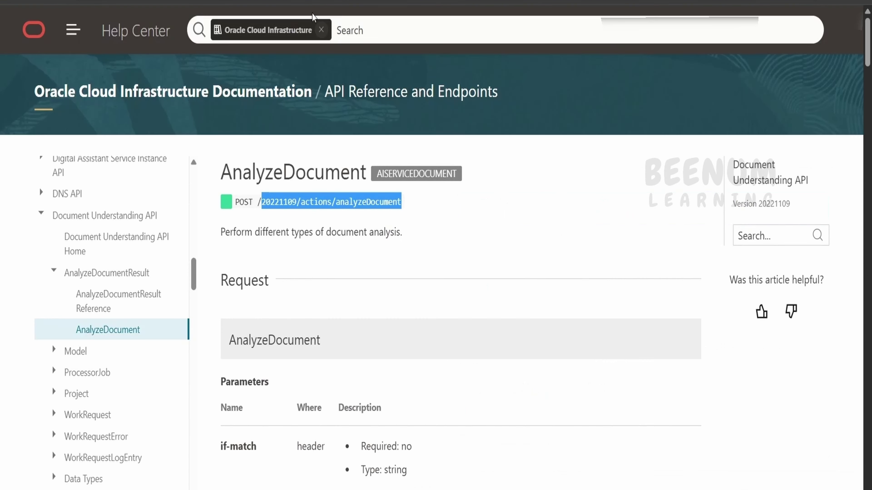
{"action": "left_click_drag", "start_coordinate": [251, 202], "coordinate": [257, 201]}
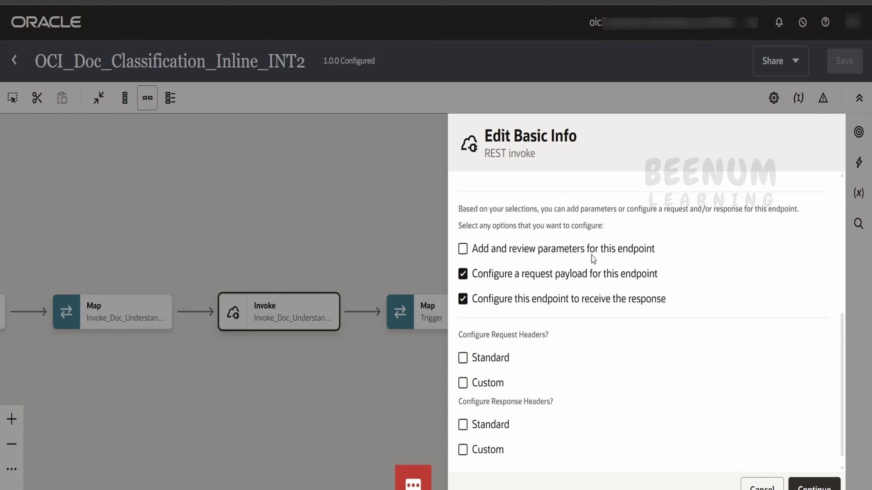
{"action": "left_click", "coordinate": [812, 485]}
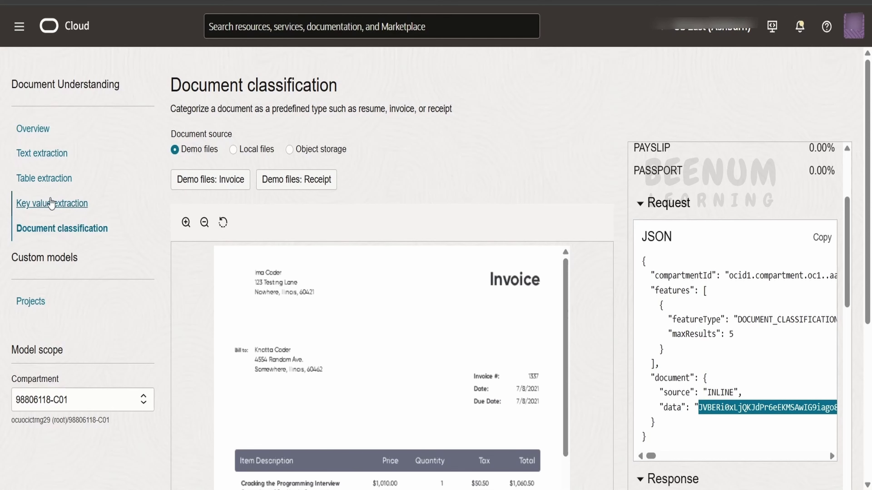
- In the OCI console, highlight the demo invoice's entire request JSON and view the response JSON below it
{"action": "left_click", "coordinate": [677, 273]}
{"action": "left_click_drag", "start_coordinate": [643, 261], "coordinate": [670, 439]}
{"action": "scroll", "coordinate": [670, 440], "scroll_direction": "down", "scroll_amount": 3}
{"action": "scroll", "coordinate": [669, 445], "scroll_direction": "down", "scroll_amount": 3}
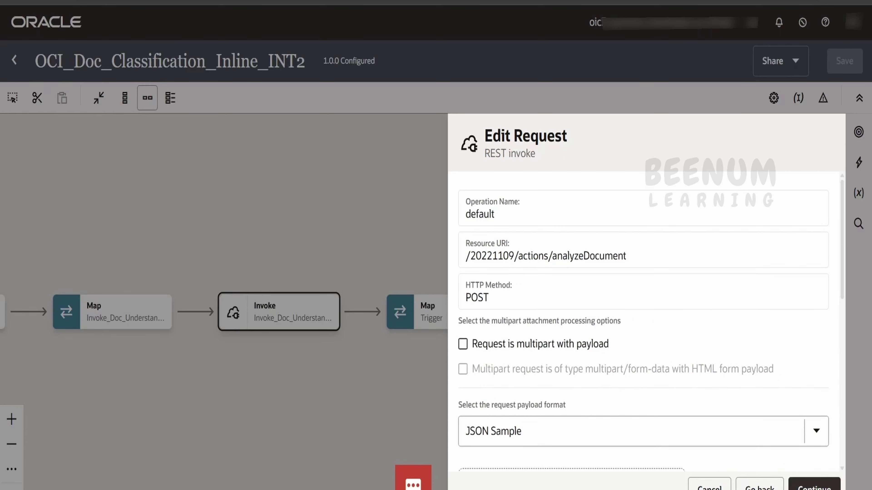
- View the inline sample JSON of the invoke's request payload and close it without changes
{"action": "scroll", "coordinate": [580, 410], "scroll_direction": "down", "scroll_amount": 6}
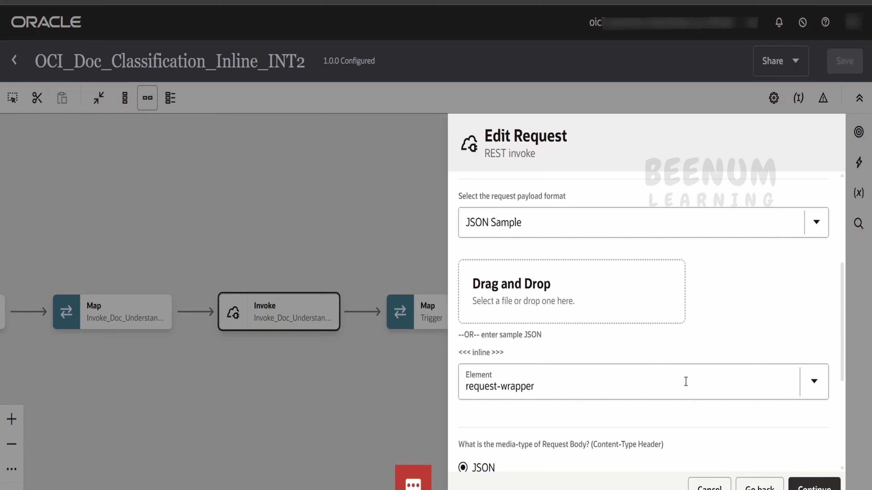
{"action": "left_click", "coordinate": [485, 352]}
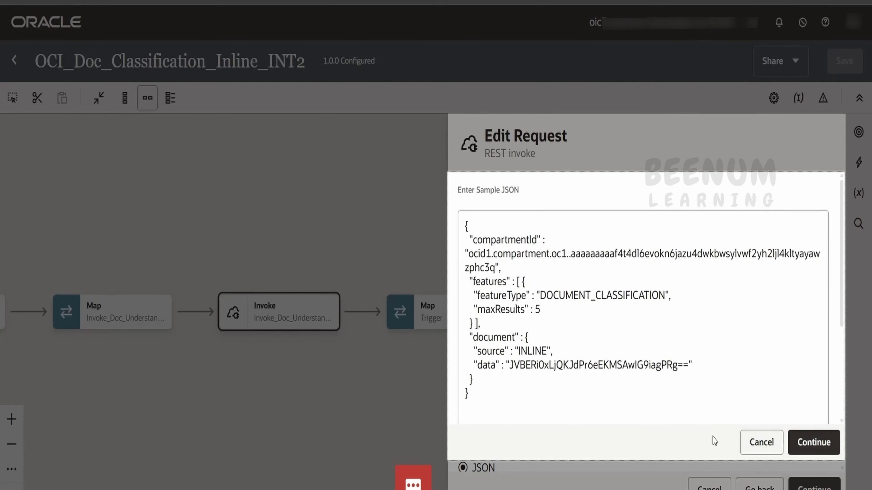
{"action": "left_click", "coordinate": [760, 443]}
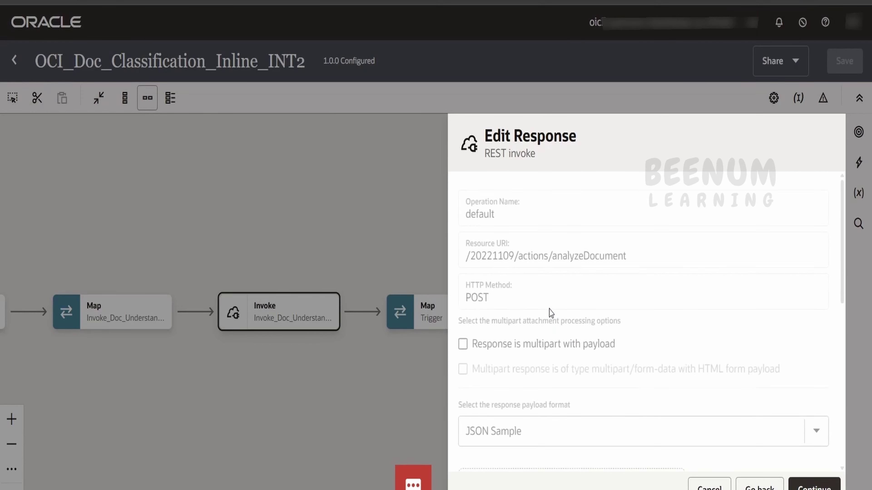
- View the inline sample JSON of the invoke's response payload, and close the endpoint configuration discarding any changes
{"action": "scroll", "coordinate": [494, 360], "scroll_direction": "down", "scroll_amount": 5}
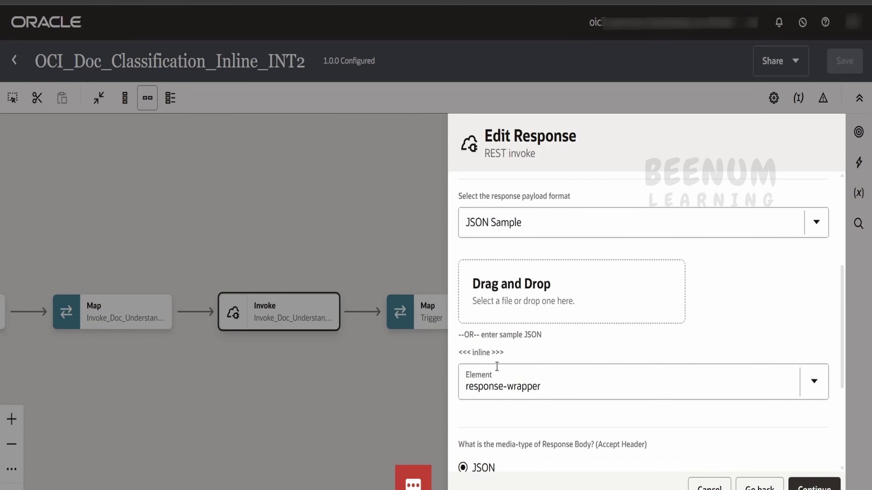
{"action": "left_click", "coordinate": [489, 354]}
{"action": "scroll", "coordinate": [498, 373], "scroll_direction": "down", "scroll_amount": 5}
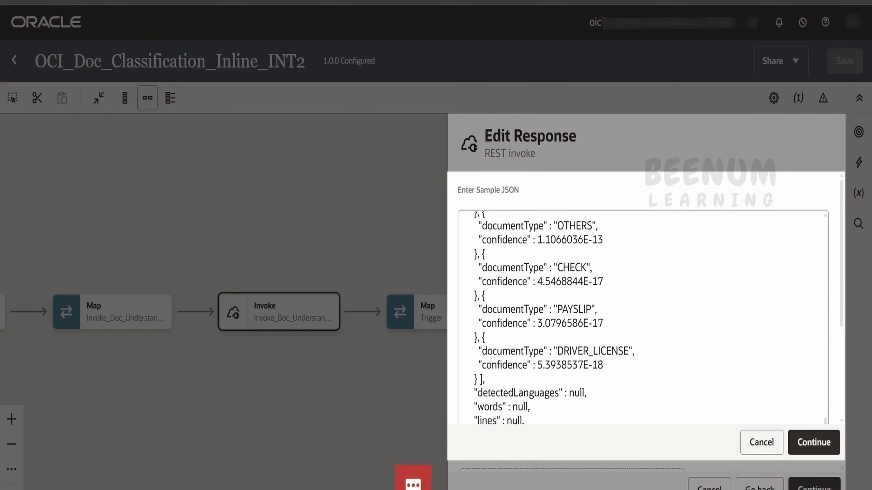
{"action": "left_click", "coordinate": [762, 443]}
{"action": "left_click", "coordinate": [709, 487]}
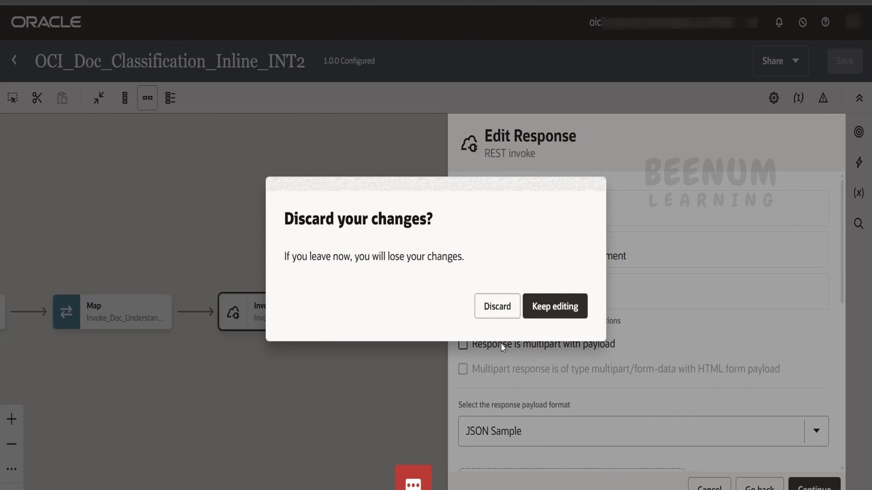
{"action": "left_click", "coordinate": [500, 309]}
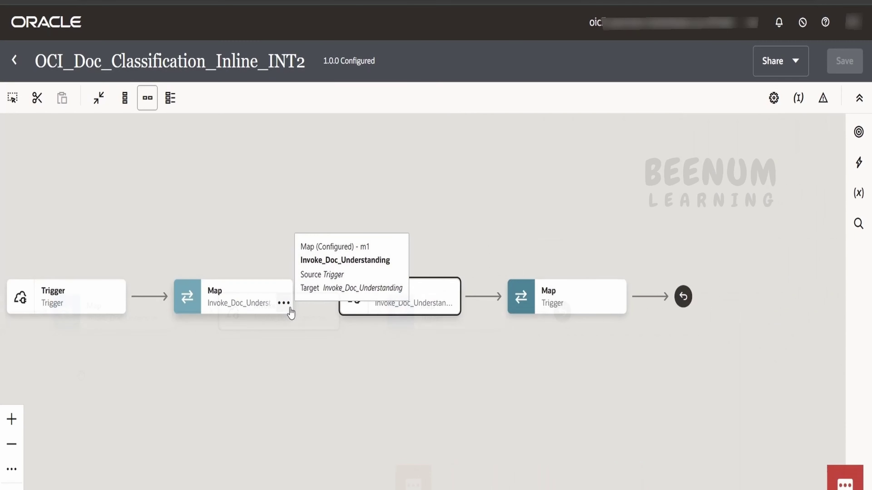
- Open the Invoke_Doc_Understanding map, and highlight the compartmentId and featureType values in the OCI console's request JSON
{"action": "left_click", "coordinate": [288, 306]}
{"action": "left_click", "coordinate": [304, 343]}
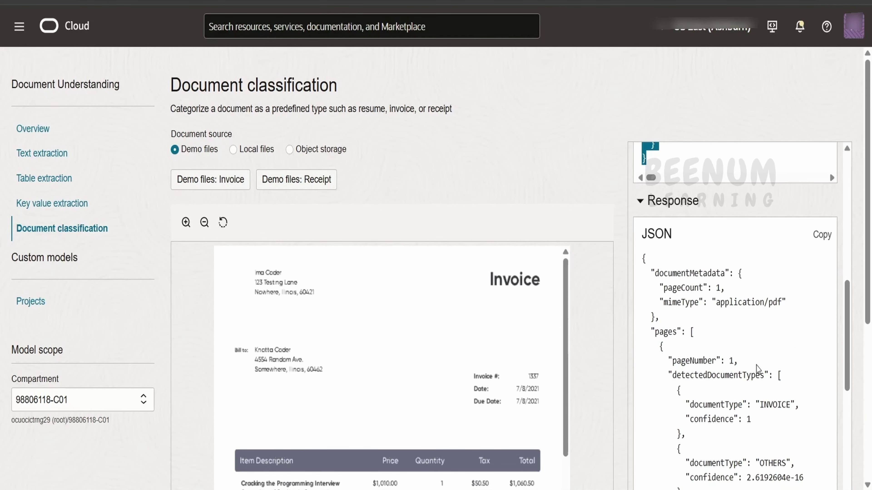
{"action": "scroll", "coordinate": [757, 369], "scroll_direction": "up", "scroll_amount": 8}
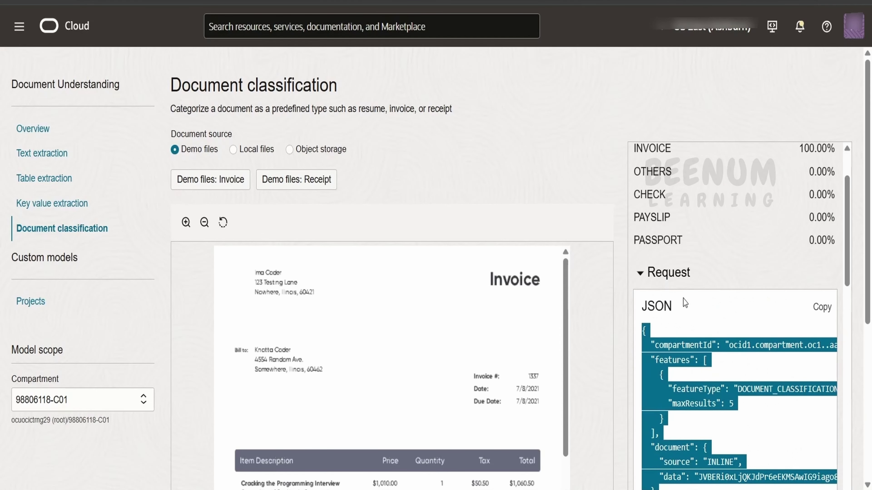
{"action": "left_click_drag", "start_coordinate": [732, 343], "coordinate": [774, 350]}
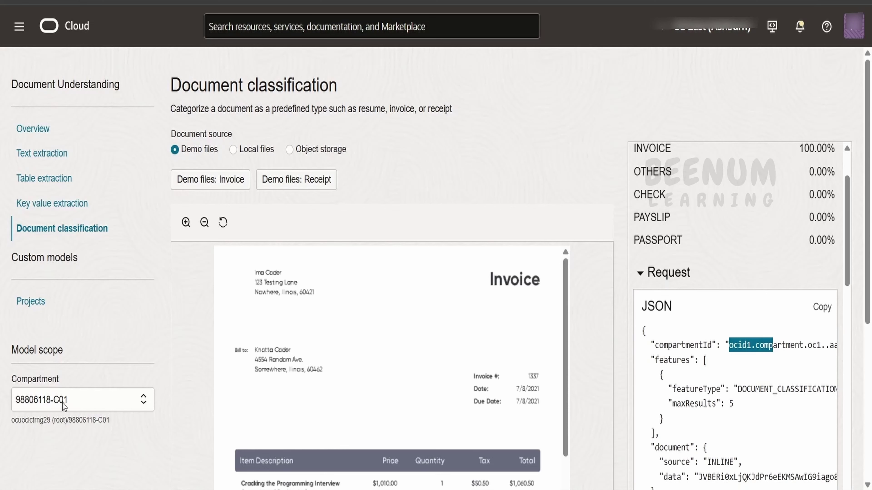
{"action": "scroll", "coordinate": [710, 370], "scroll_direction": "down", "scroll_amount": 2}
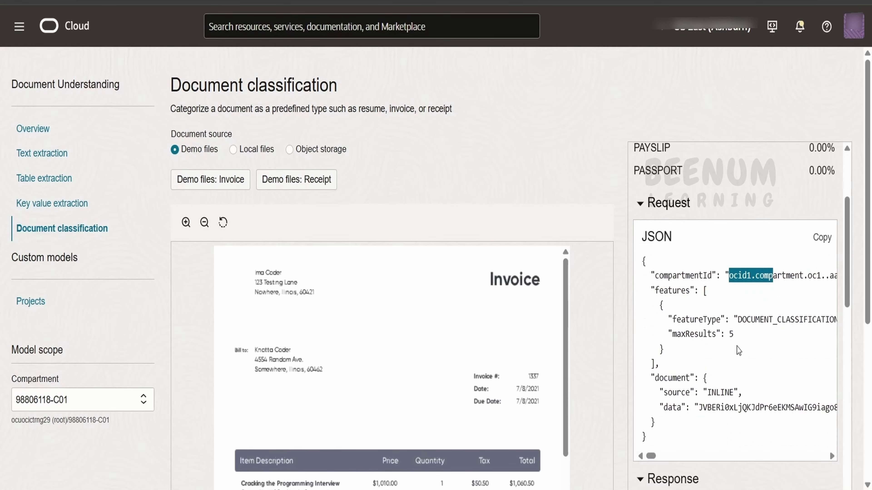
{"action": "double_click", "coordinate": [757, 320]}
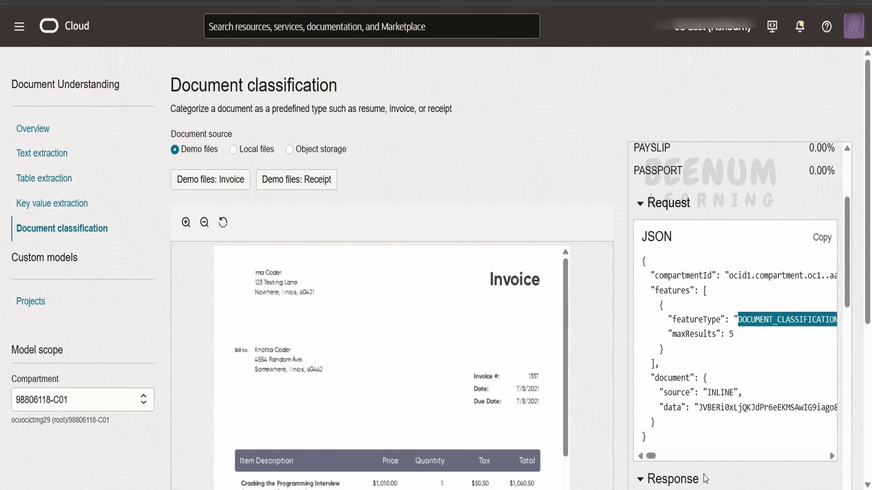
{"action": "left_click_drag", "start_coordinate": [651, 456], "coordinate": [650, 458]}
{"action": "left_click", "coordinate": [832, 457]}
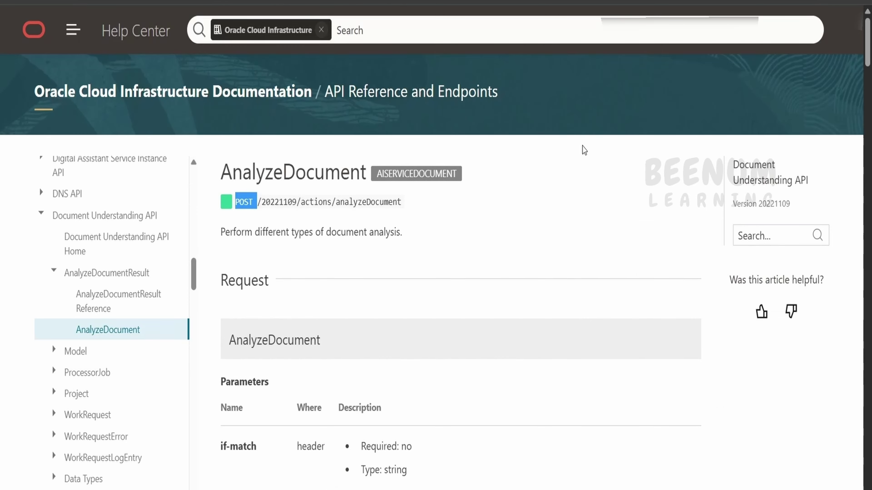
- Open the AnalyzeDocumentResult reference from the AnalyzeDocument documentation's response section and return to the AnalyzeDocument page
{"action": "scroll", "coordinate": [583, 150], "scroll_direction": "down", "scroll_amount": 15}
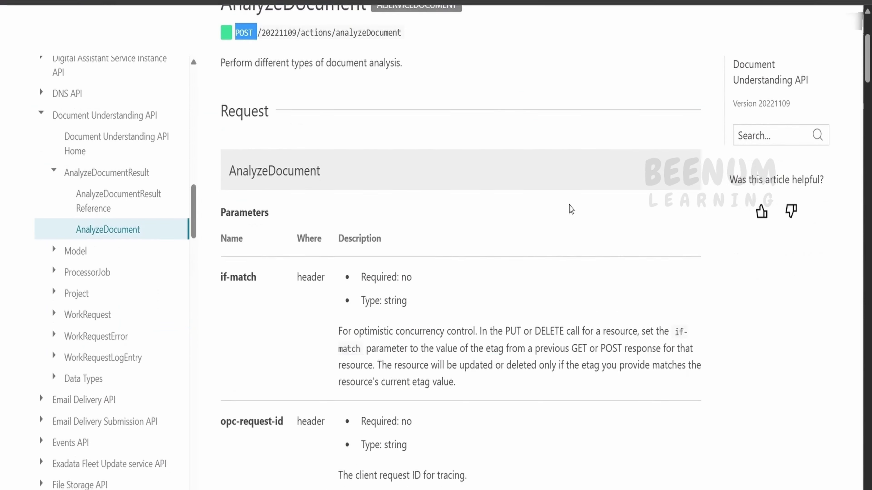
{"action": "scroll", "coordinate": [612, 245], "scroll_direction": "down", "scroll_amount": 15}
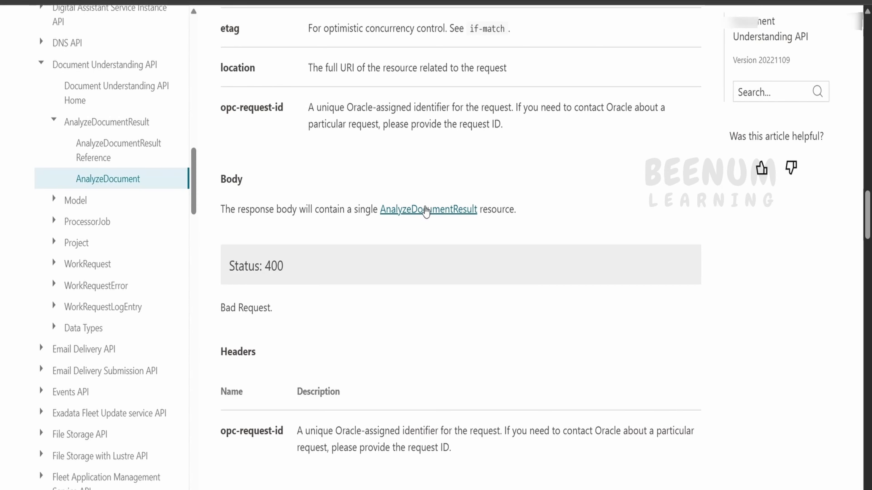
{"action": "left_click", "coordinate": [423, 214]}
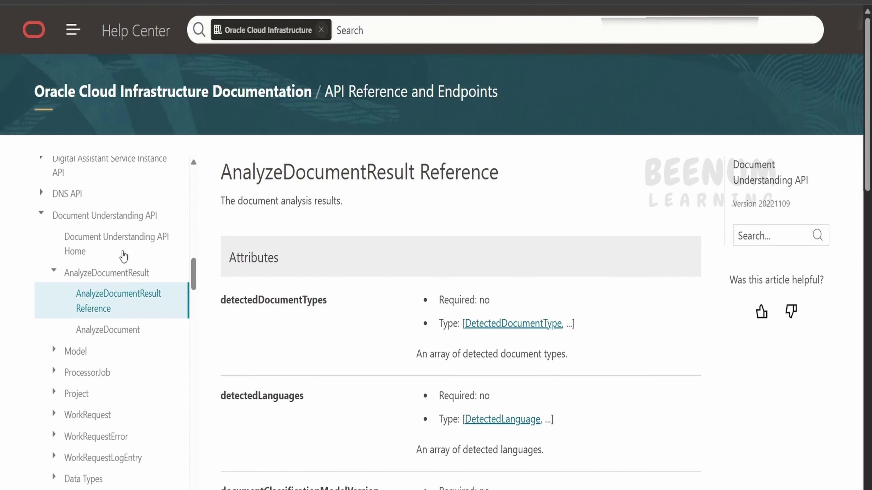
{"action": "key", "text": "alt+Left"}
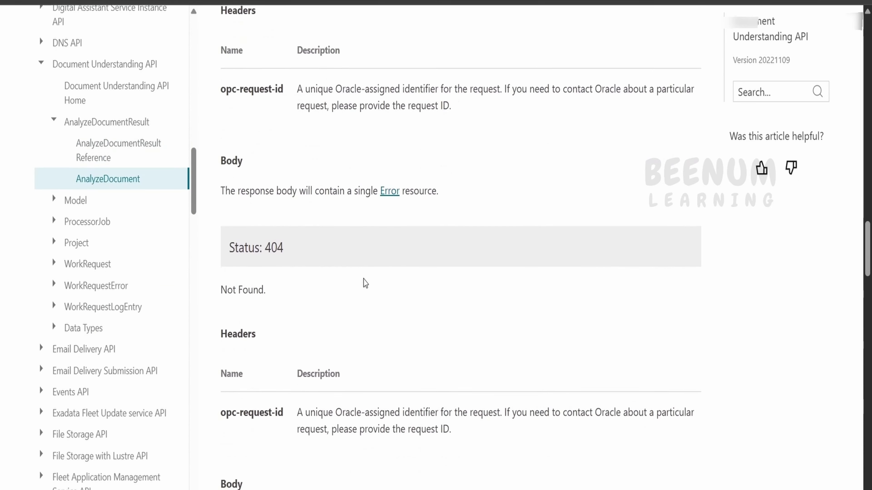
- Open the AnalyzeDocumentDetails reference for the request body and follow its features attribute to the DocumentFeature reference
{"action": "scroll", "coordinate": [364, 279], "scroll_direction": "up", "scroll_amount": 15}
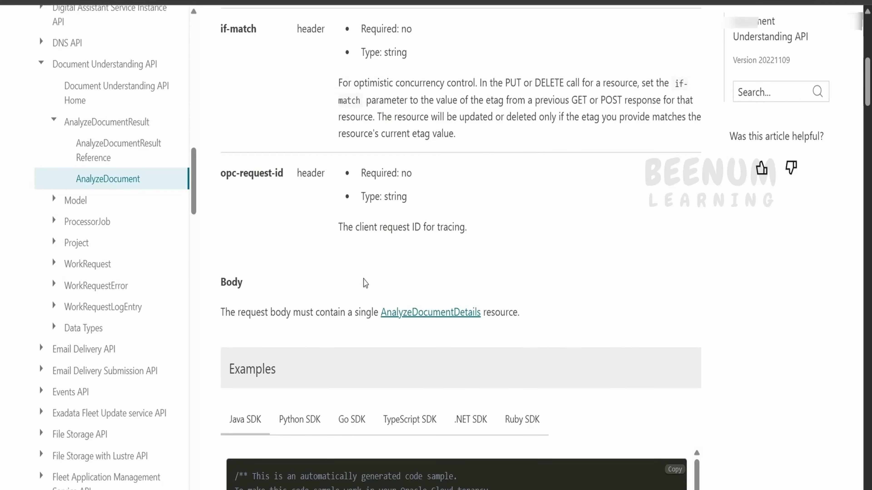
{"action": "left_click", "coordinate": [454, 313]}
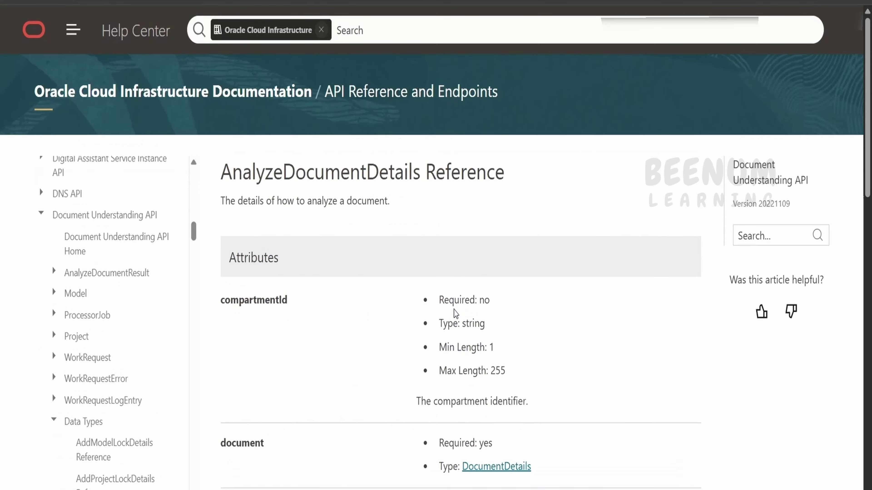
{"action": "scroll", "coordinate": [452, 311], "scroll_direction": "down", "scroll_amount": 15}
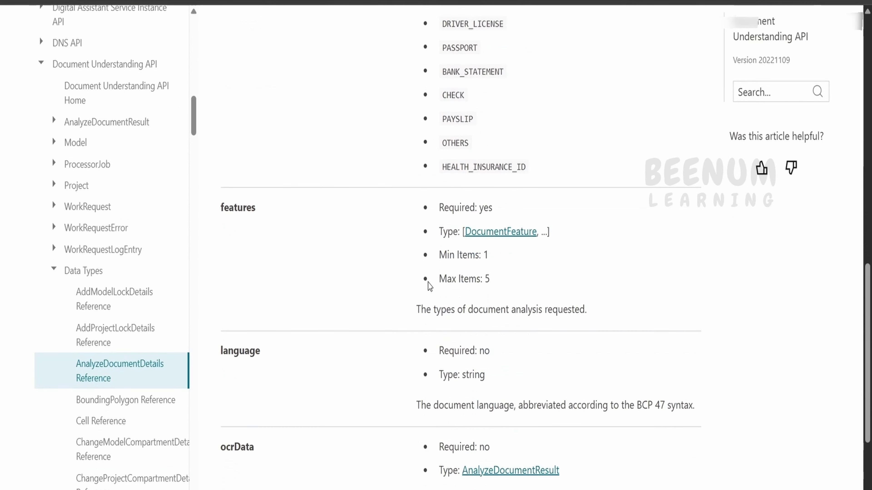
{"action": "left_click", "coordinate": [522, 233]}
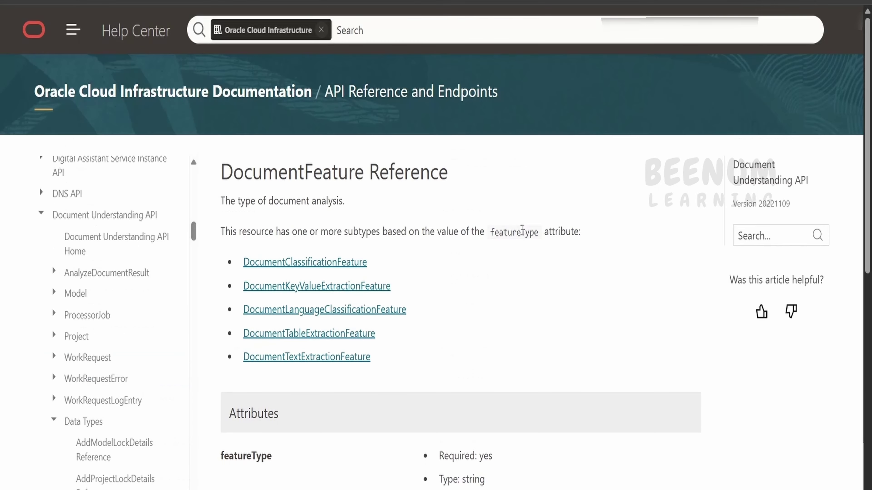
- Highlight the allowed featureType values in turn: TEXT_EXTRACTION, TABLE_EXTRACTION, KEY_VALUE_EXTRACTION, DOCUMENT_CLASSIFICATION and LANGUAGE_CLASSIFICATION
{"action": "scroll", "coordinate": [516, 242], "scroll_direction": "down", "scroll_amount": 5}
{"action": "scroll", "coordinate": [508, 277], "scroll_direction": "down", "scroll_amount": 2}
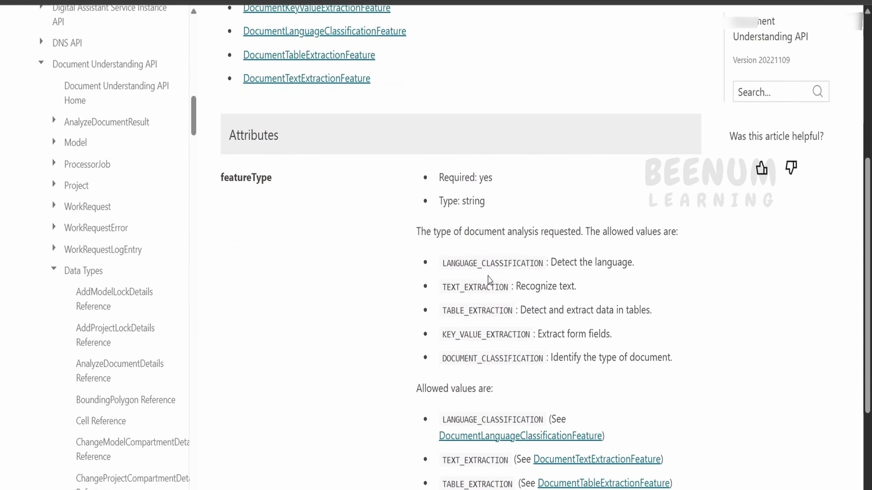
{"action": "double_click", "coordinate": [485, 288]}
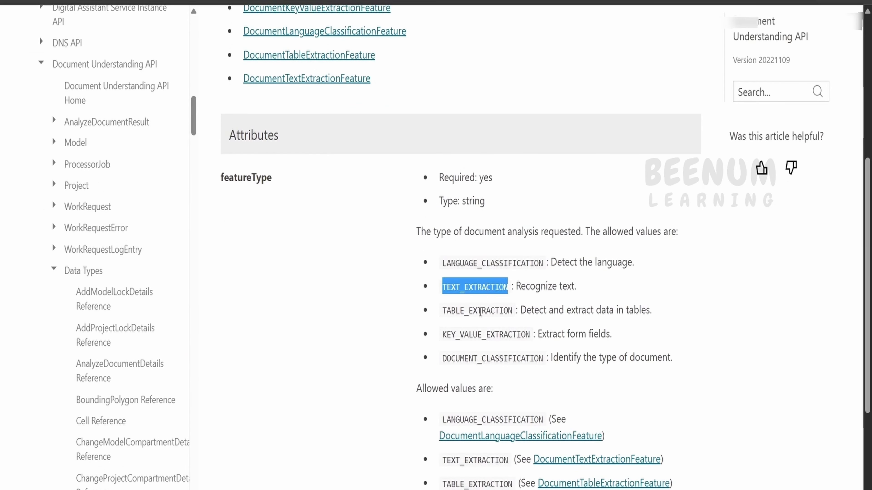
{"action": "double_click", "coordinate": [481, 311]}
{"action": "double_click", "coordinate": [485, 334]}
{"action": "double_click", "coordinate": [487, 359]}
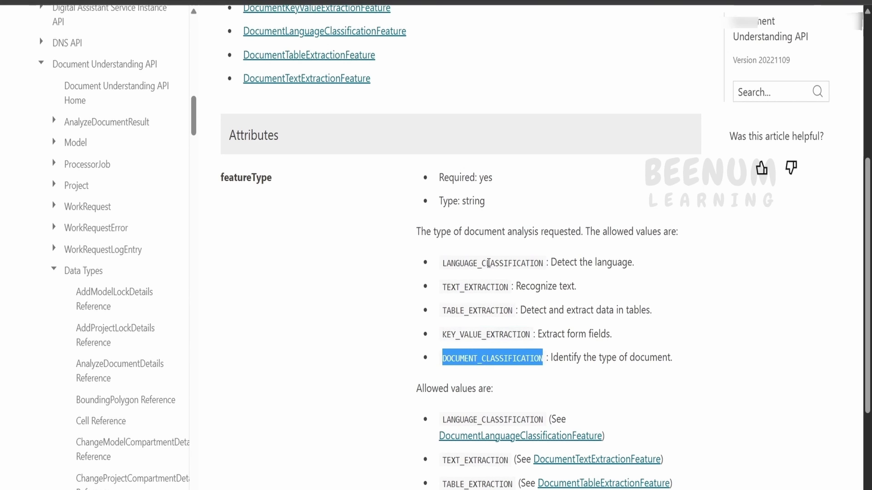
{"action": "double_click", "coordinate": [488, 263]}
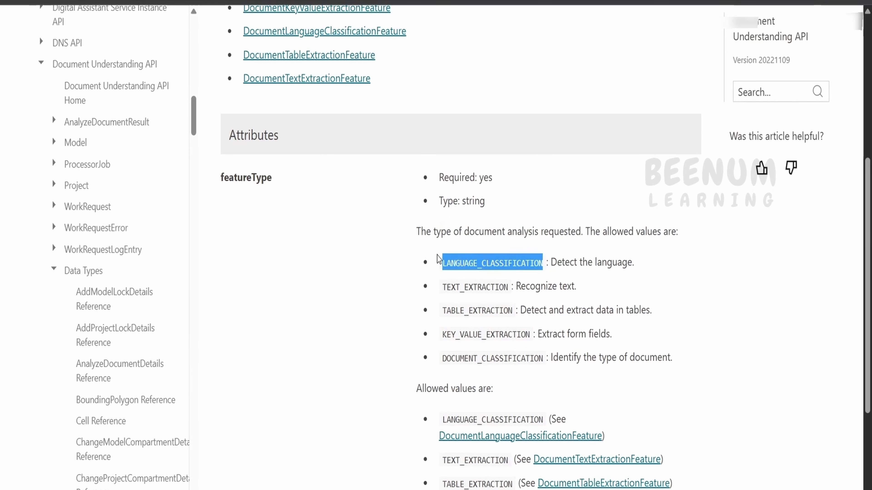
- Highlight the complete list of allowed featureType values together with their descriptions
{"action": "left_click_drag", "start_coordinate": [442, 263], "coordinate": [675, 358]}
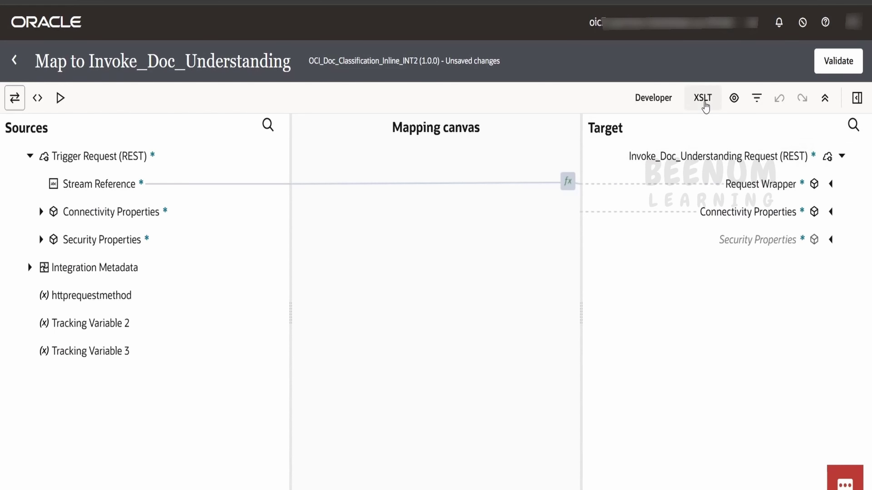
- Switch the Invoke_Doc_Understanding map to XSLT view and highlight the expression mapped to BaseURI under the target's ConnectivityProperties RestAPI node
{"action": "left_click", "coordinate": [703, 100]}
{"action": "left_click", "coordinate": [822, 212]}
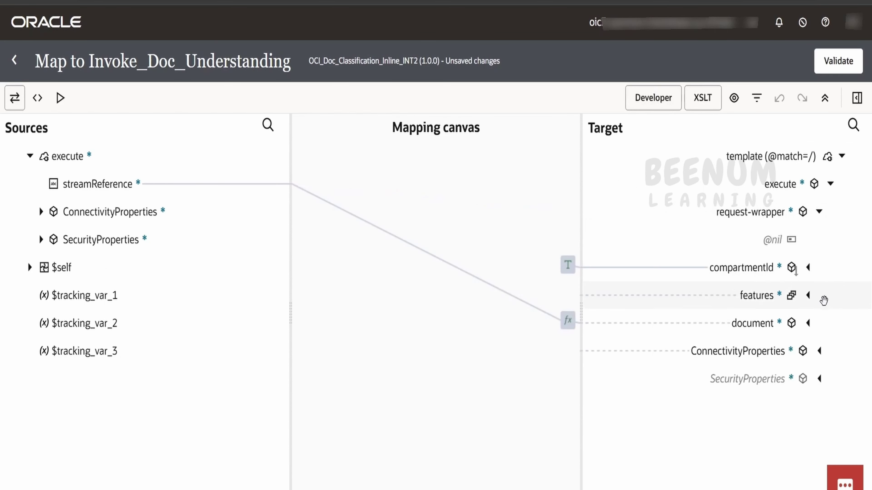
{"action": "left_click", "coordinate": [819, 351]}
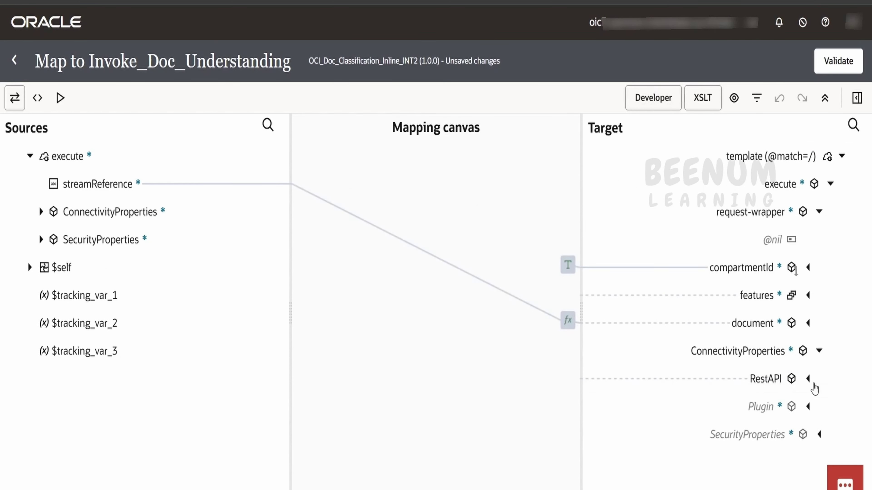
{"action": "left_click", "coordinate": [809, 380]}
{"action": "left_click", "coordinate": [760, 429]}
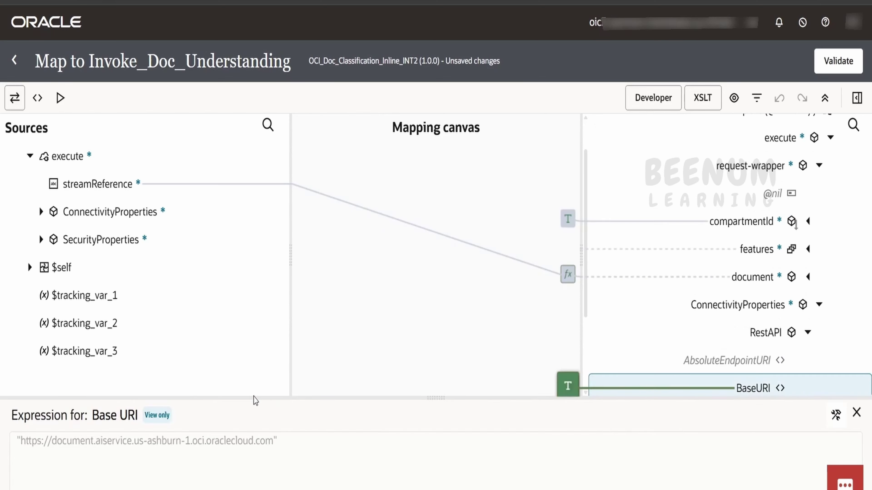
{"action": "left_click_drag", "start_coordinate": [320, 457], "coordinate": [8, 429]}
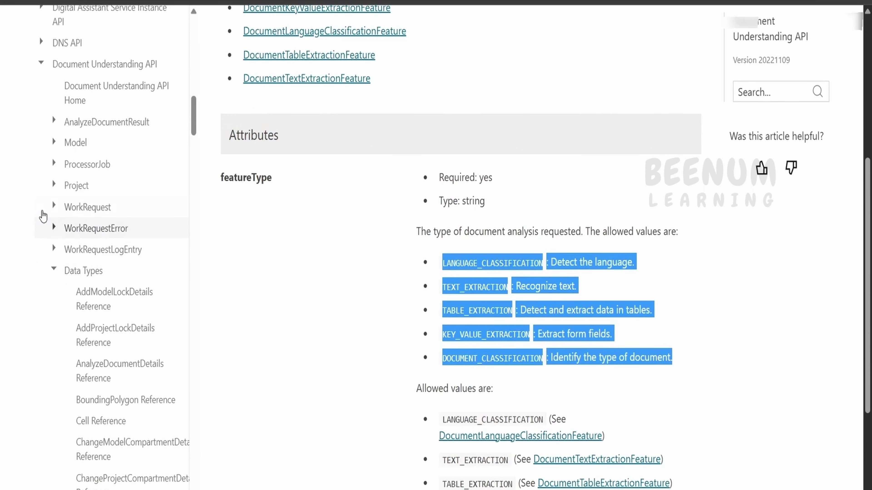
- Open the Document Understanding API home page in the documentation and highlight the us-ashburn-1 endpoint URL
{"action": "left_click", "coordinate": [97, 98]}
{"action": "scroll", "coordinate": [458, 455], "scroll_direction": "down", "scroll_amount": 15}
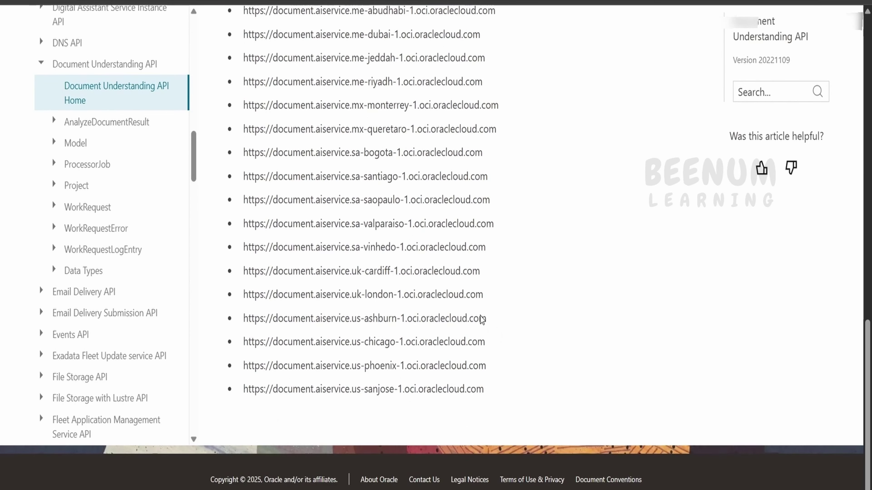
{"action": "left_click_drag", "start_coordinate": [482, 319], "coordinate": [179, 320]}
{"action": "left_click", "coordinate": [281, 347]}
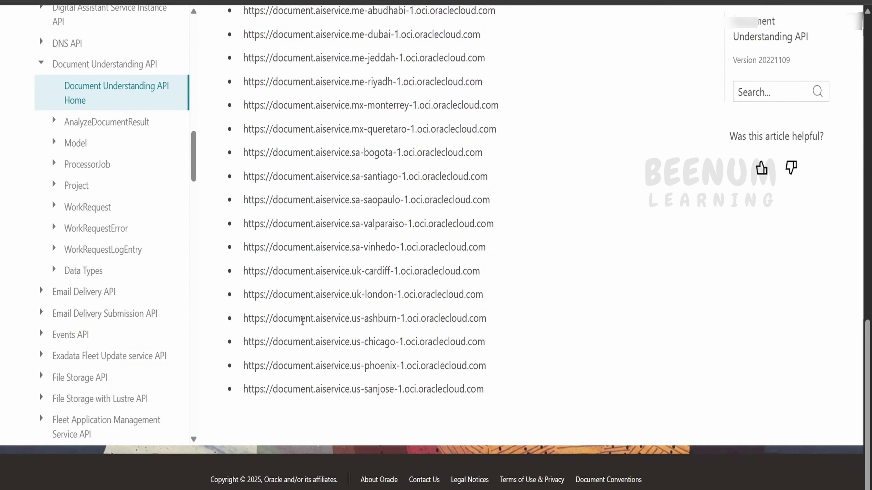
{"action": "triple_click", "coordinate": [302, 319]}
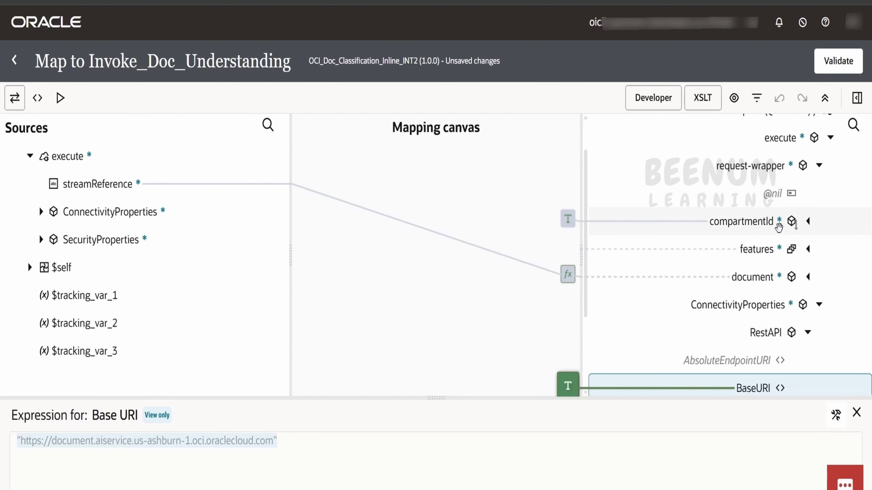
- Display the mapping expressions of compartmentId and of featureType and maxResults under the target's features node
{"action": "left_click", "coordinate": [758, 227]}
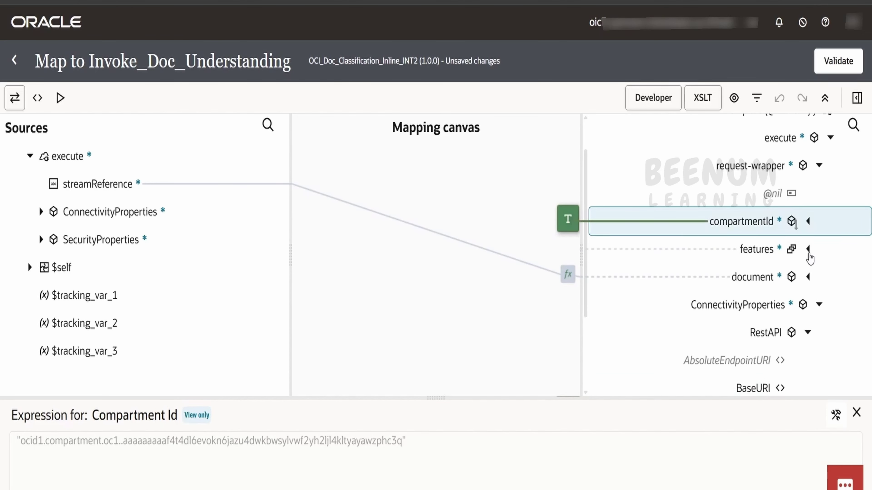
{"action": "left_click", "coordinate": [807, 249]}
{"action": "left_click", "coordinate": [734, 305]}
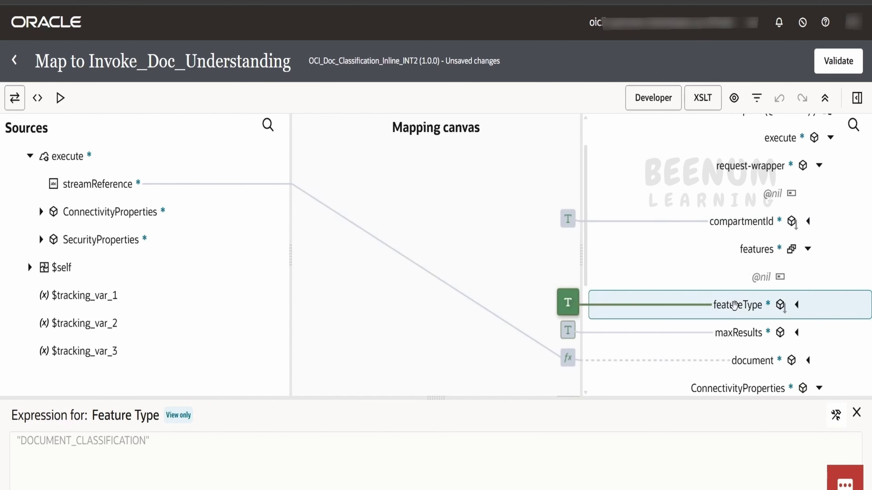
{"action": "left_click", "coordinate": [722, 333]}
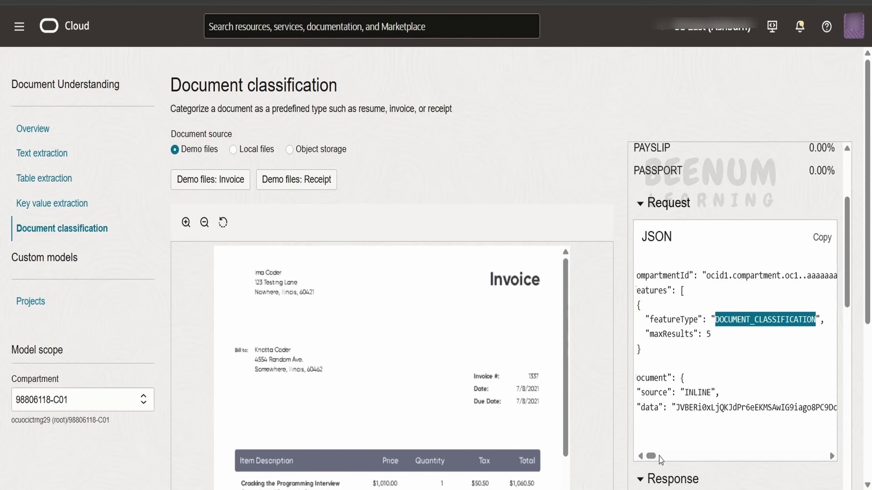
- Highlight the page-level detectedDocumentTypes entries, the INVOICE type and the overall detectedDocumentTypes key in the OCI console's response JSON
{"action": "scroll", "coordinate": [698, 343], "scroll_direction": "down", "scroll_amount": 10}
{"action": "scroll", "coordinate": [698, 342], "scroll_direction": "down", "scroll_amount": 3}
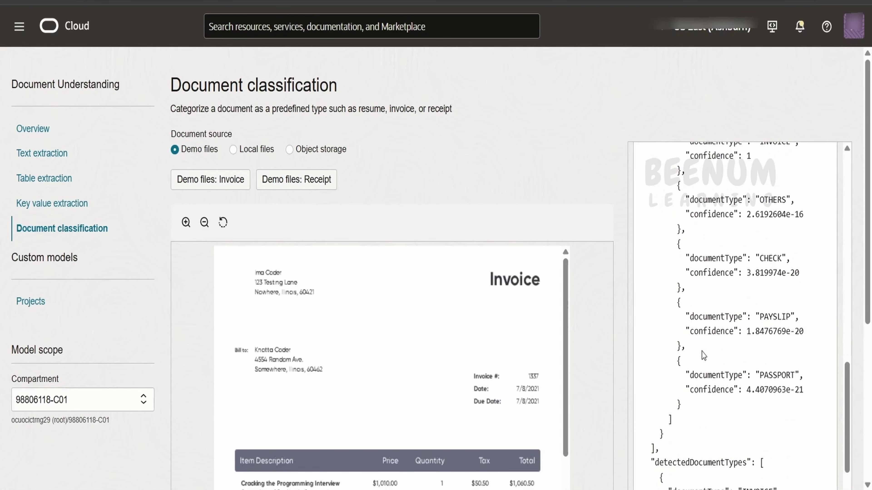
{"action": "left_click_drag", "start_coordinate": [682, 417], "coordinate": [651, 179]}
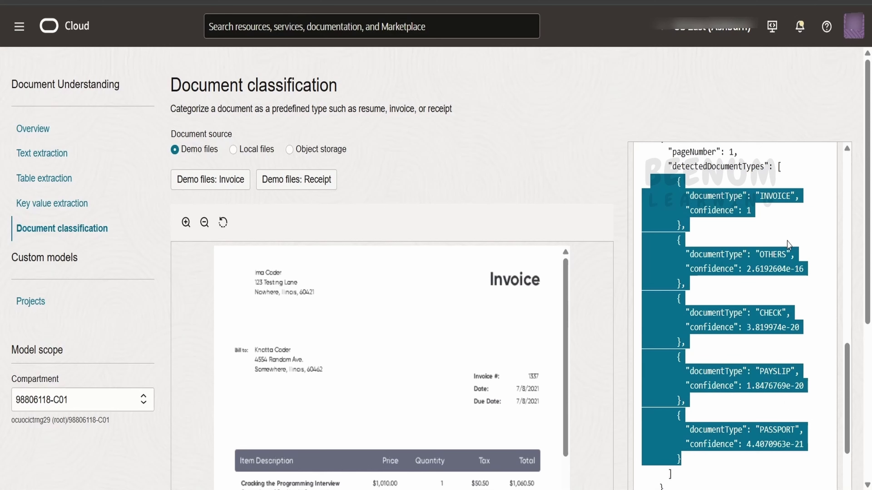
{"action": "double_click", "coordinate": [773, 196]}
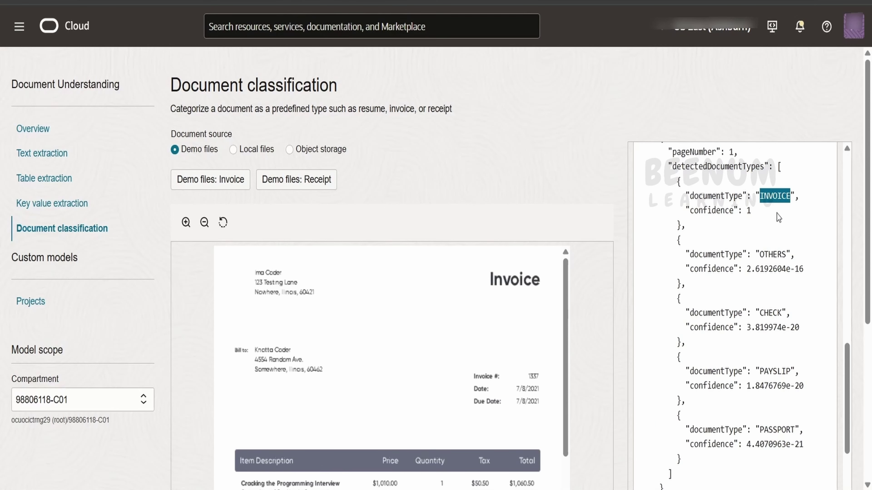
{"action": "scroll", "coordinate": [726, 412], "scroll_direction": "down", "scroll_amount": 4}
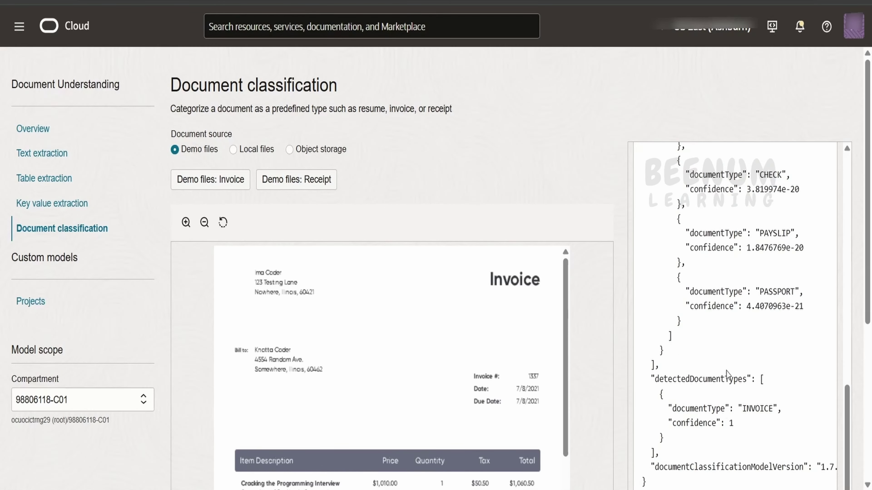
{"action": "double_click", "coordinate": [724, 377]}
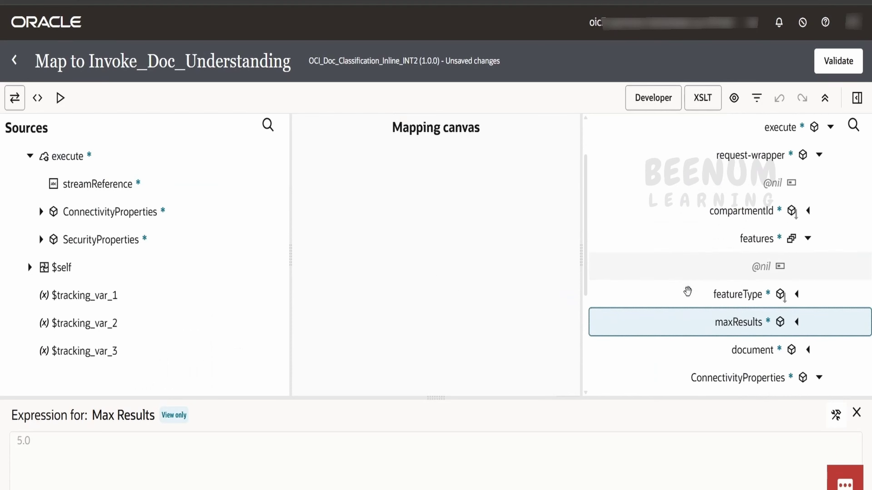
- Display the mapping expressions of source and data under the target's document node, and return to the integration canvas
{"action": "left_click", "coordinate": [808, 290]}
{"action": "scroll", "coordinate": [808, 292], "scroll_direction": "down", "scroll_amount": 4}
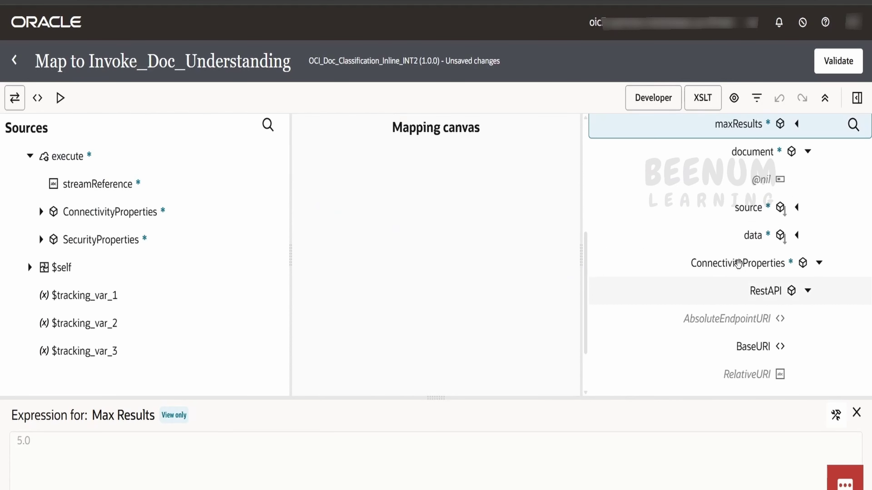
{"action": "left_click", "coordinate": [751, 210]}
{"action": "double_click", "coordinate": [32, 446]}
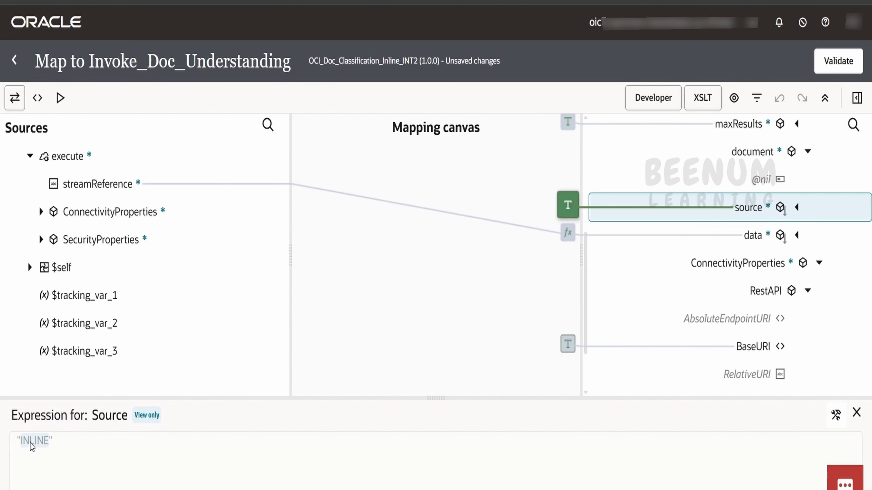
{"action": "left_click", "coordinate": [757, 237]}
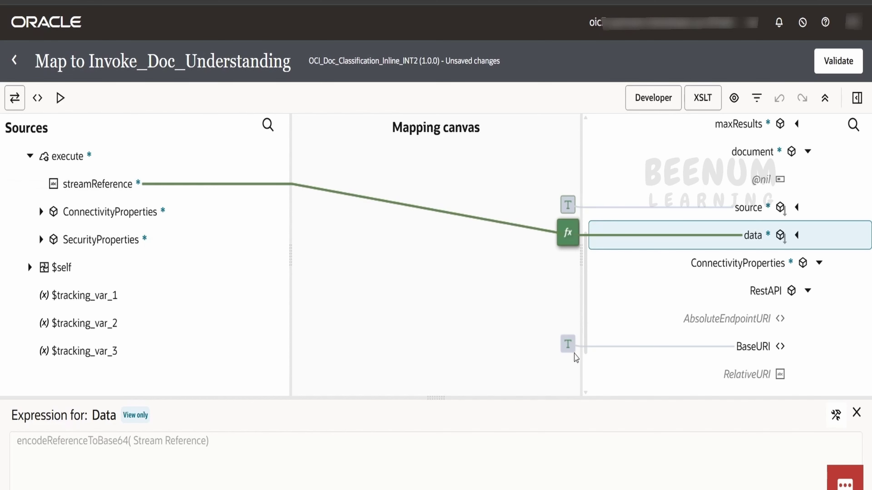
{"action": "scroll", "coordinate": [677, 279], "scroll_direction": "up", "scroll_amount": 5}
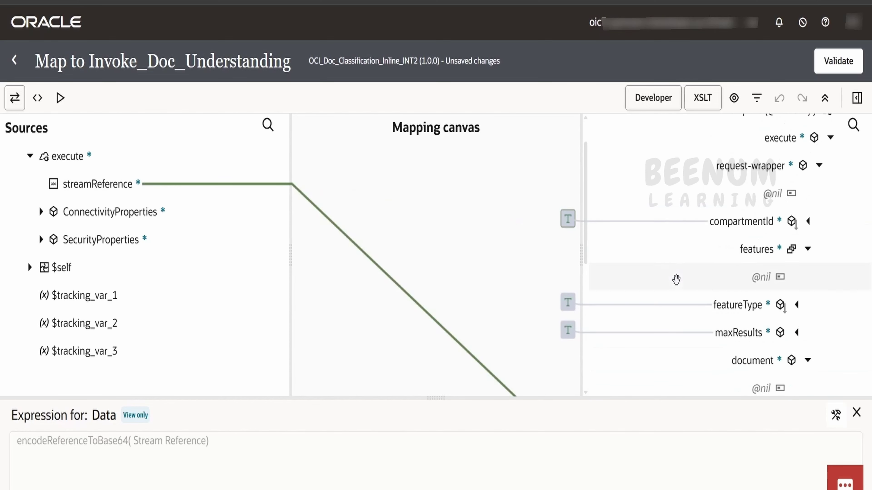
{"action": "left_click", "coordinate": [15, 64]}
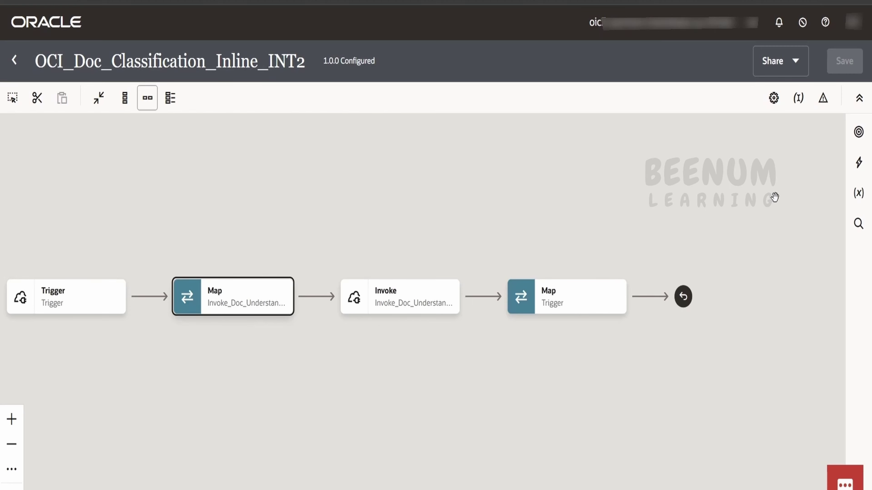
- Show the Document Understanding action under OCI AI in the integration actions list, and close the list
{"action": "left_click", "coordinate": [859, 162]}
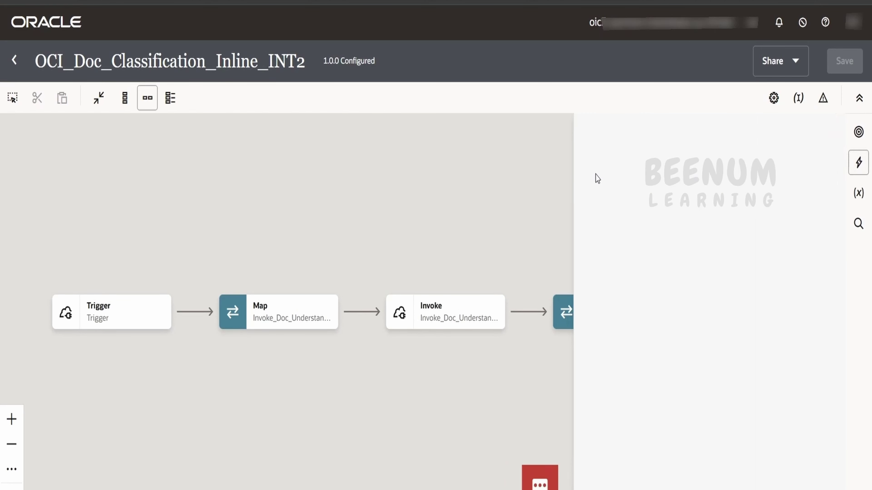
{"action": "scroll", "coordinate": [603, 323], "scroll_direction": "down", "scroll_amount": 2}
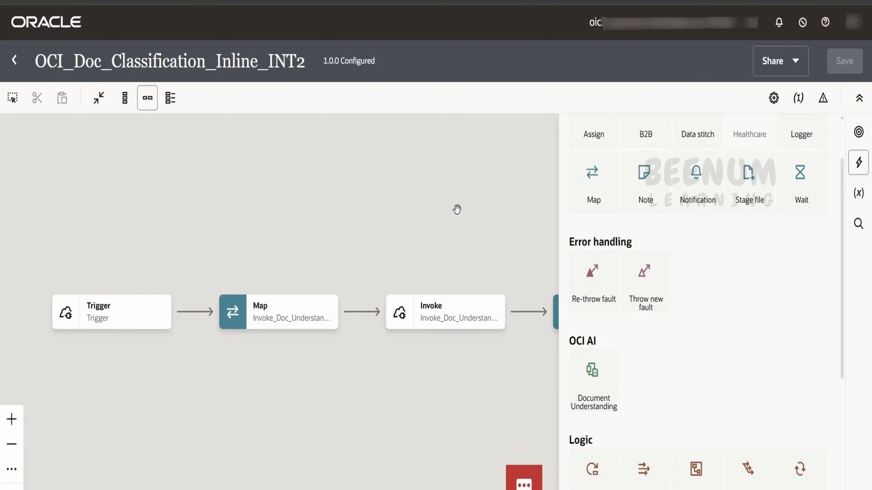
{"action": "left_click", "coordinate": [457, 209]}
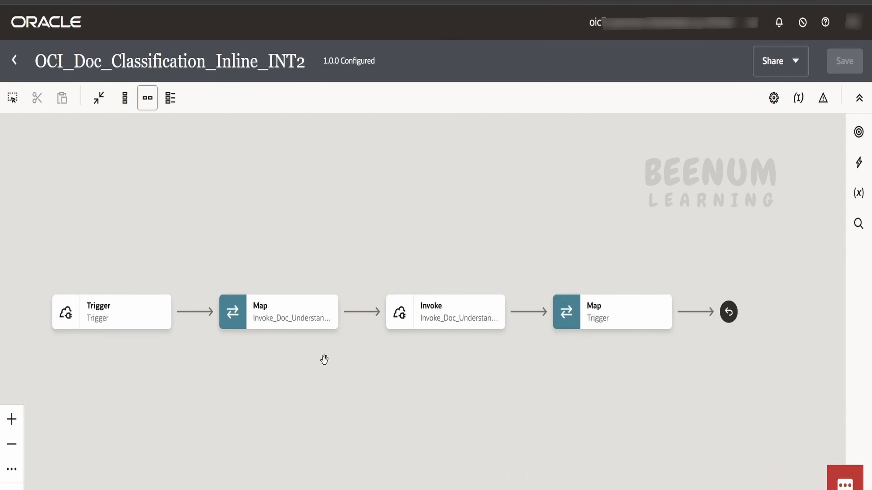
- Inspect the endpoint and connection details of the Trigger and the Invoke_Doc_Understanding invoke
{"action": "mouse_move", "coordinate": [122, 328]}
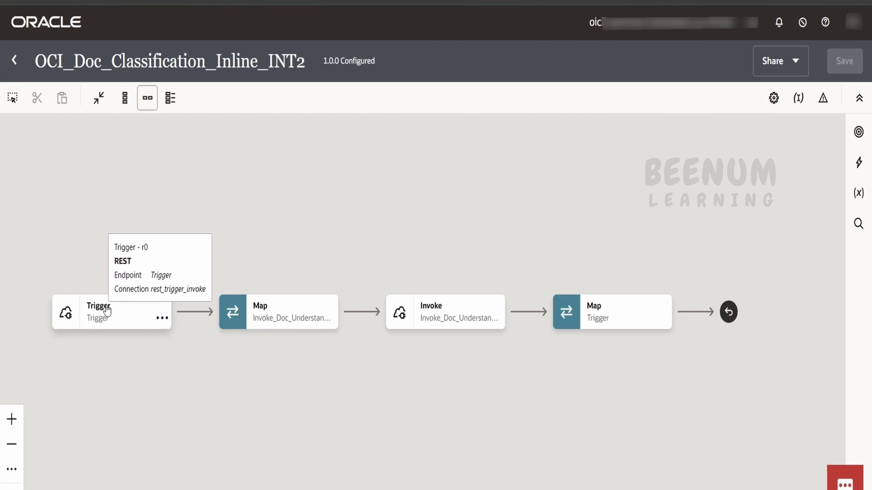
{"action": "mouse_move", "coordinate": [502, 326]}
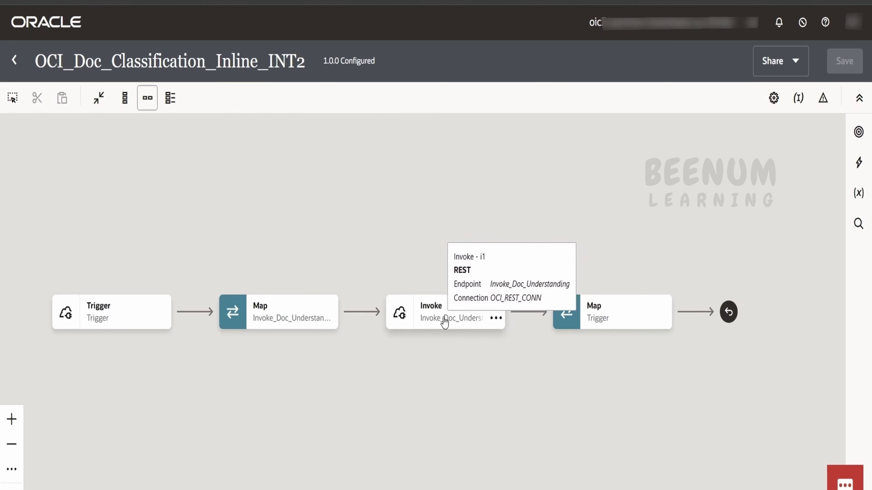